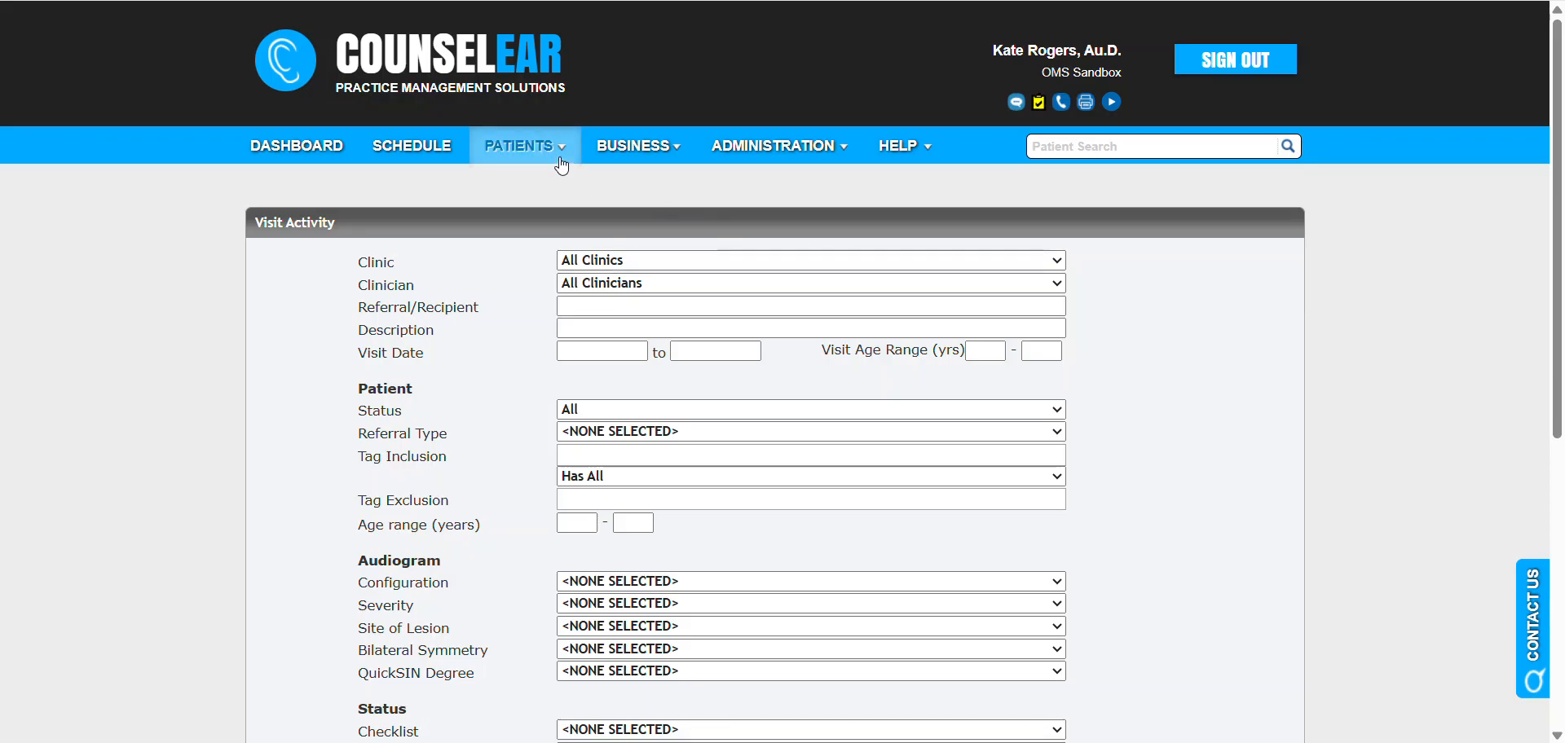
Open the search page for patient visits.
mouse_move(561, 161)
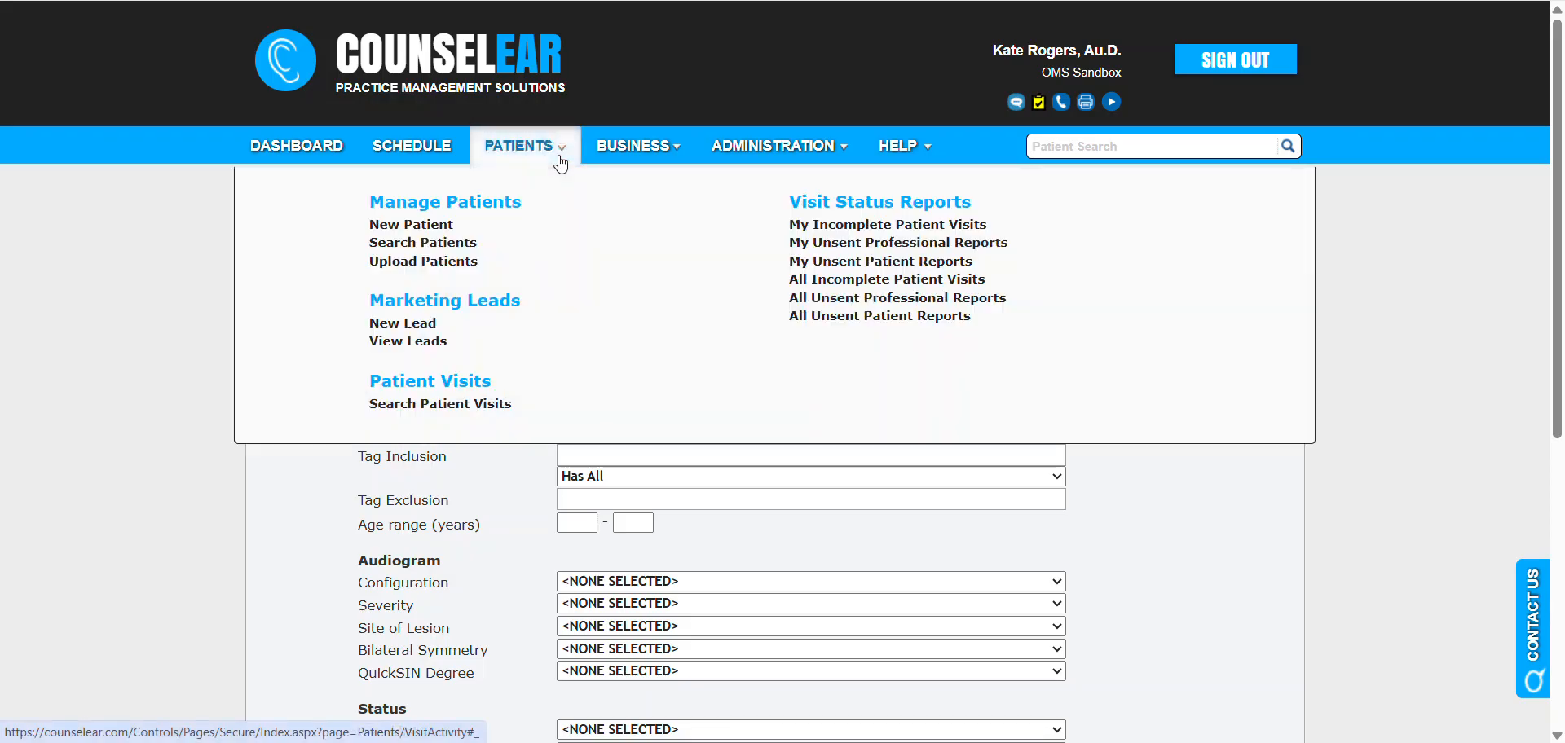
left_click(470, 407)
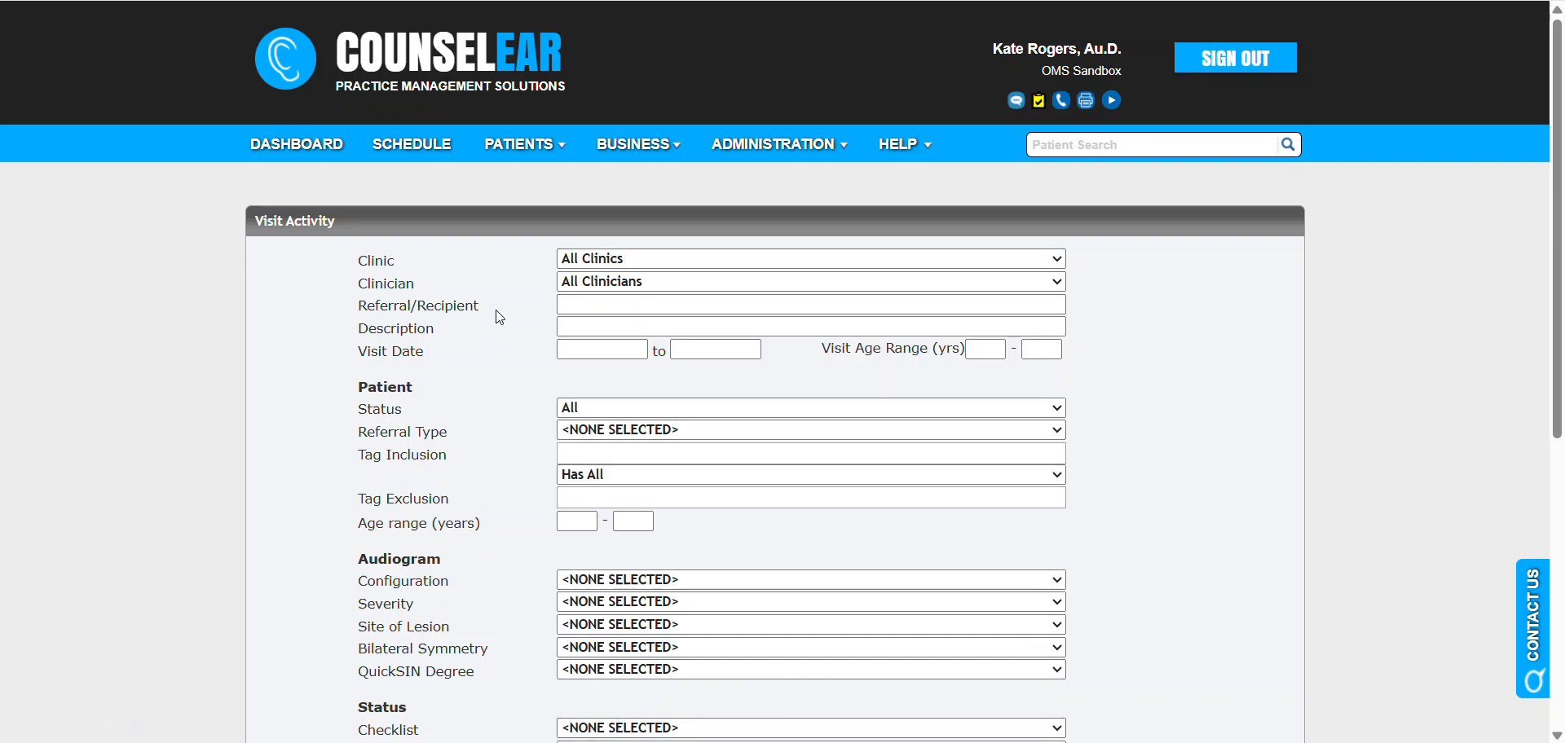
Examine the patient filters of the visit search, covering status, referral type, tag inclusion and exclusion, and age range.
scroll(496, 311, "down", 1)
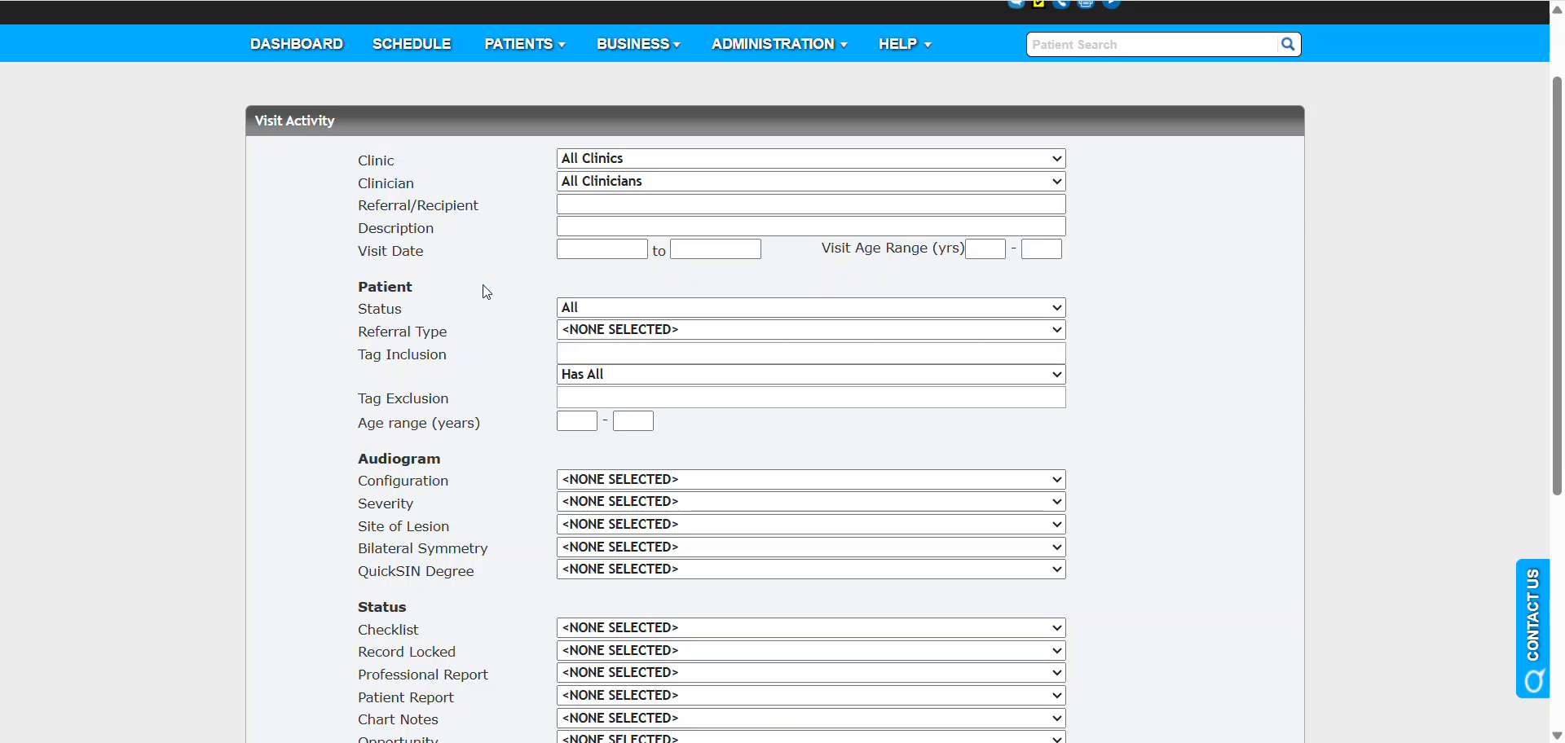
scroll(482, 293, "down", 1)
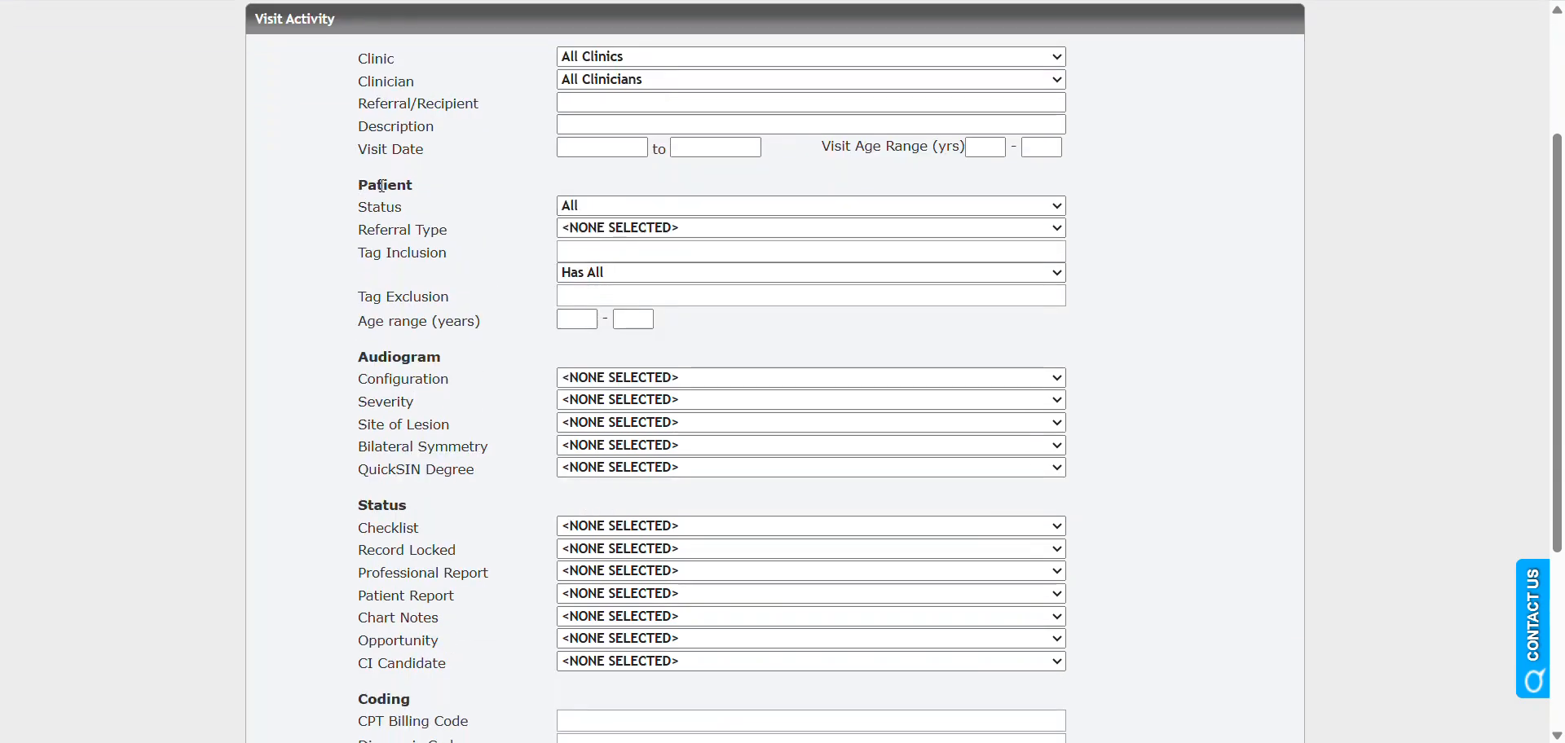
left_click(576, 211)
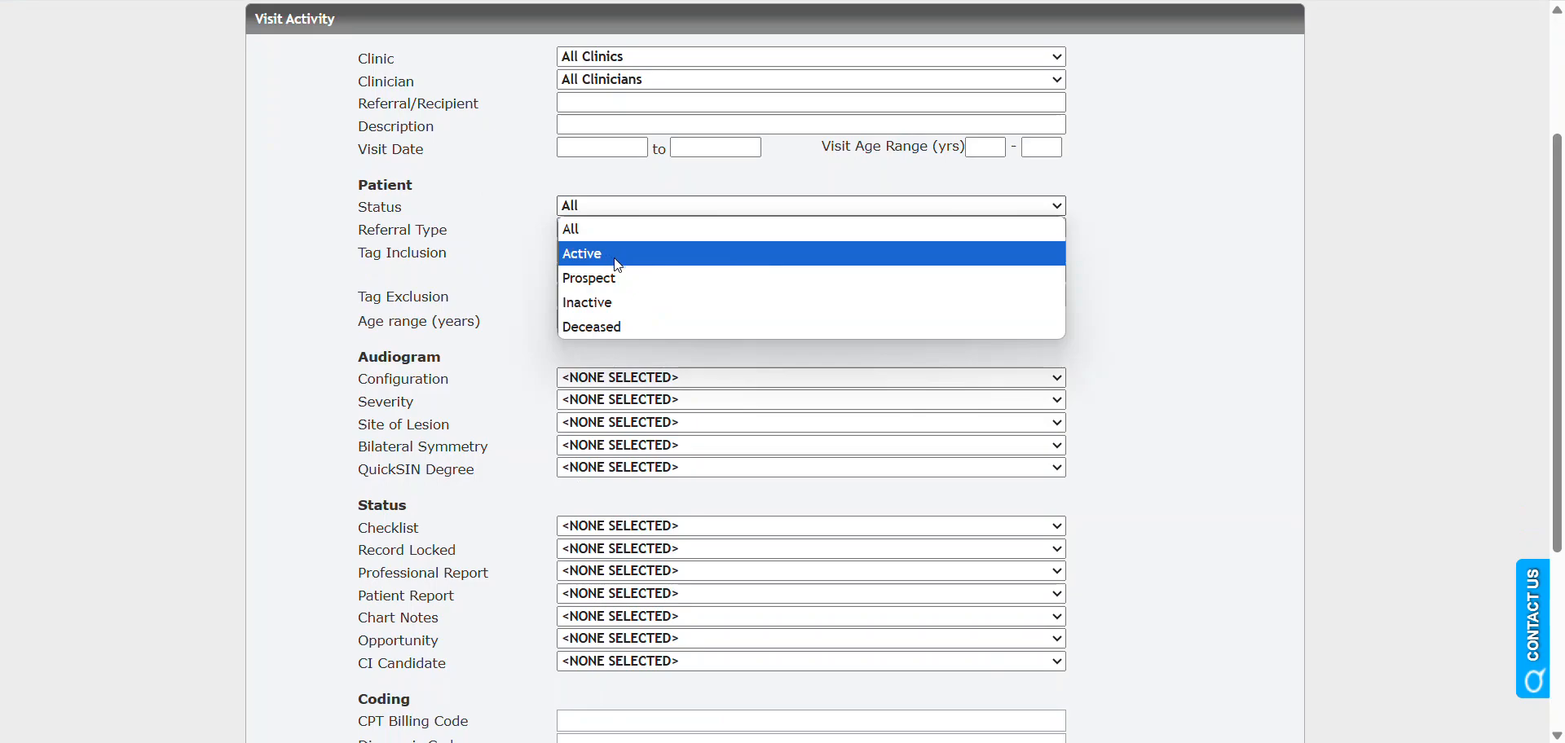
left_click(492, 233)
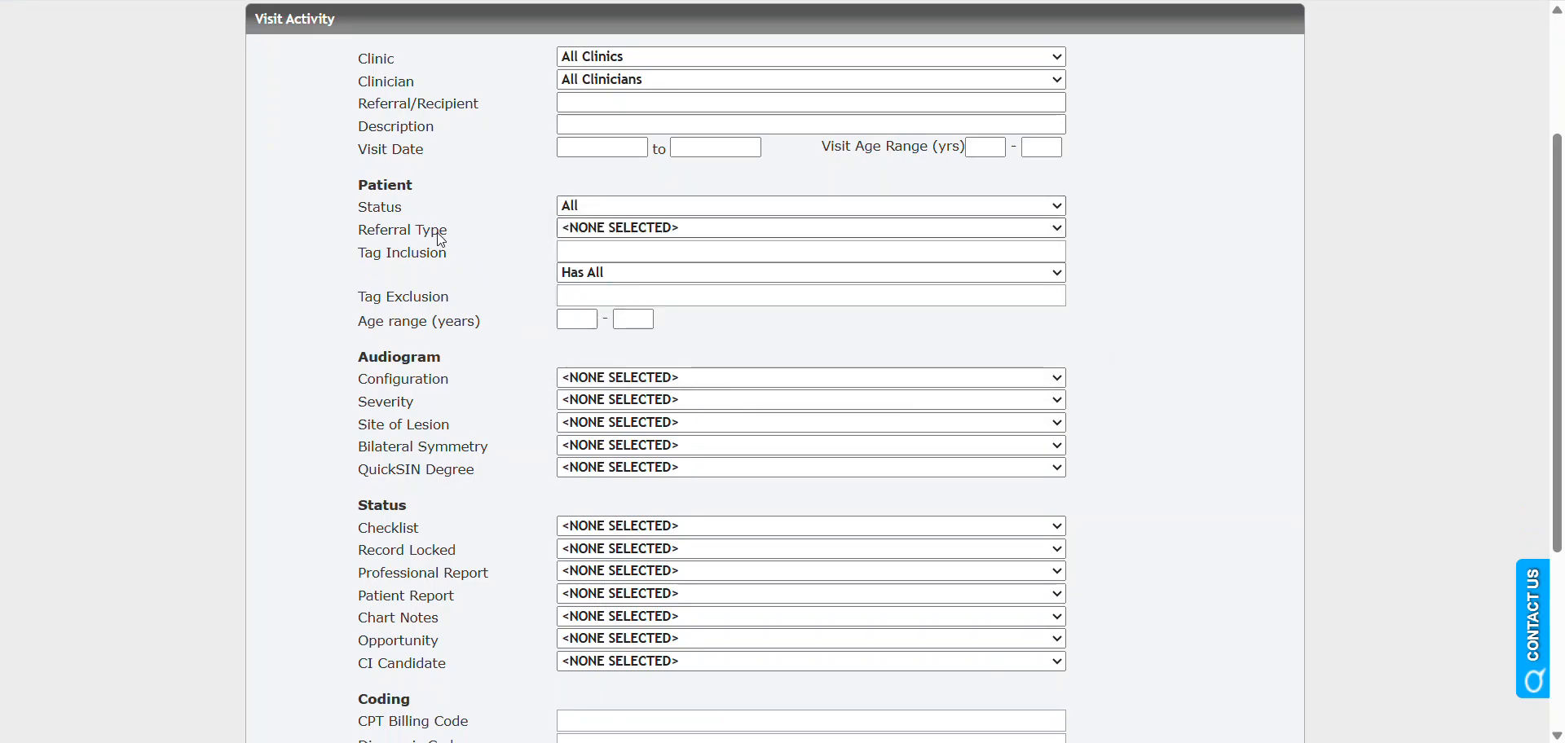
left_click(596, 231)
left_click(564, 234)
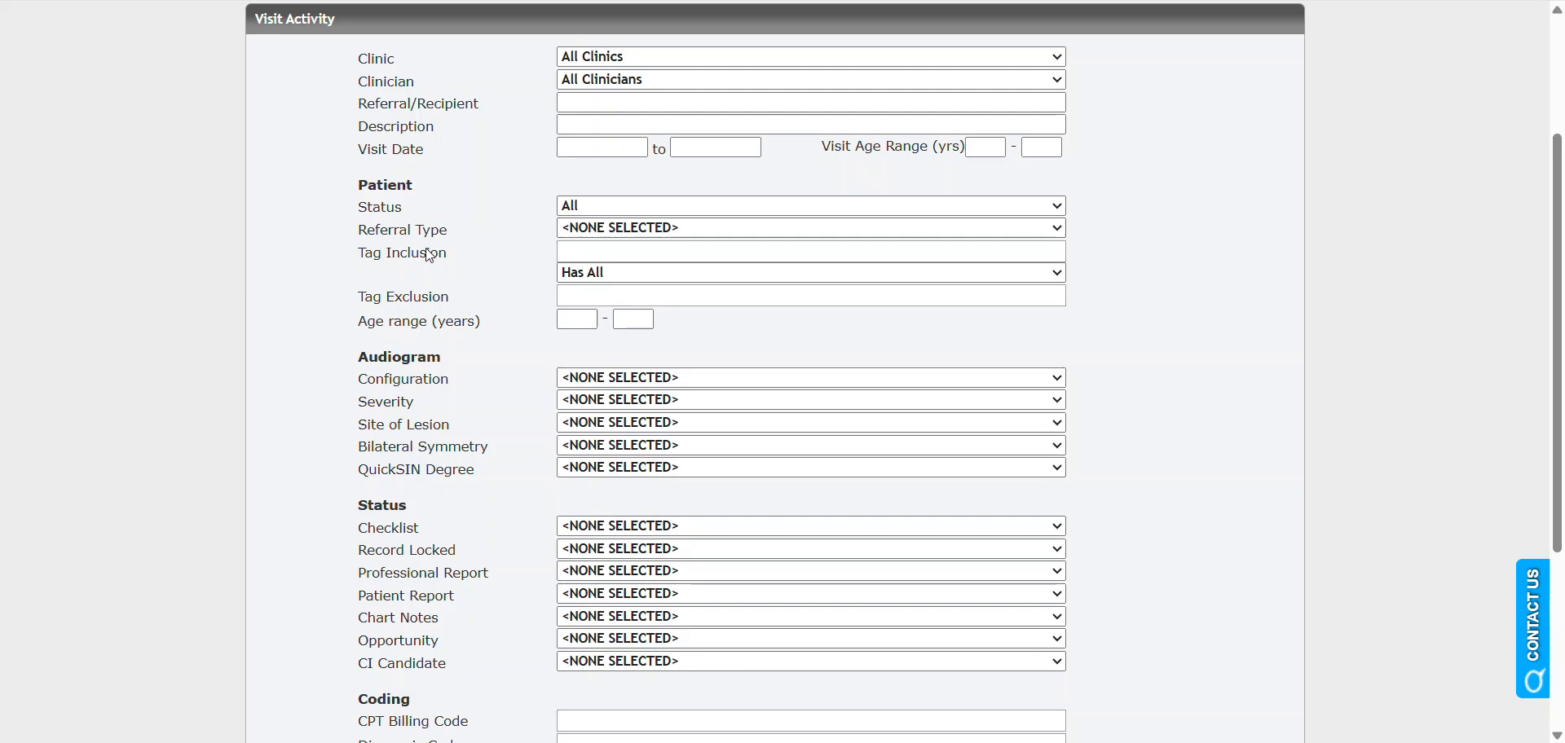
left_click_drag(364, 254, 458, 256)
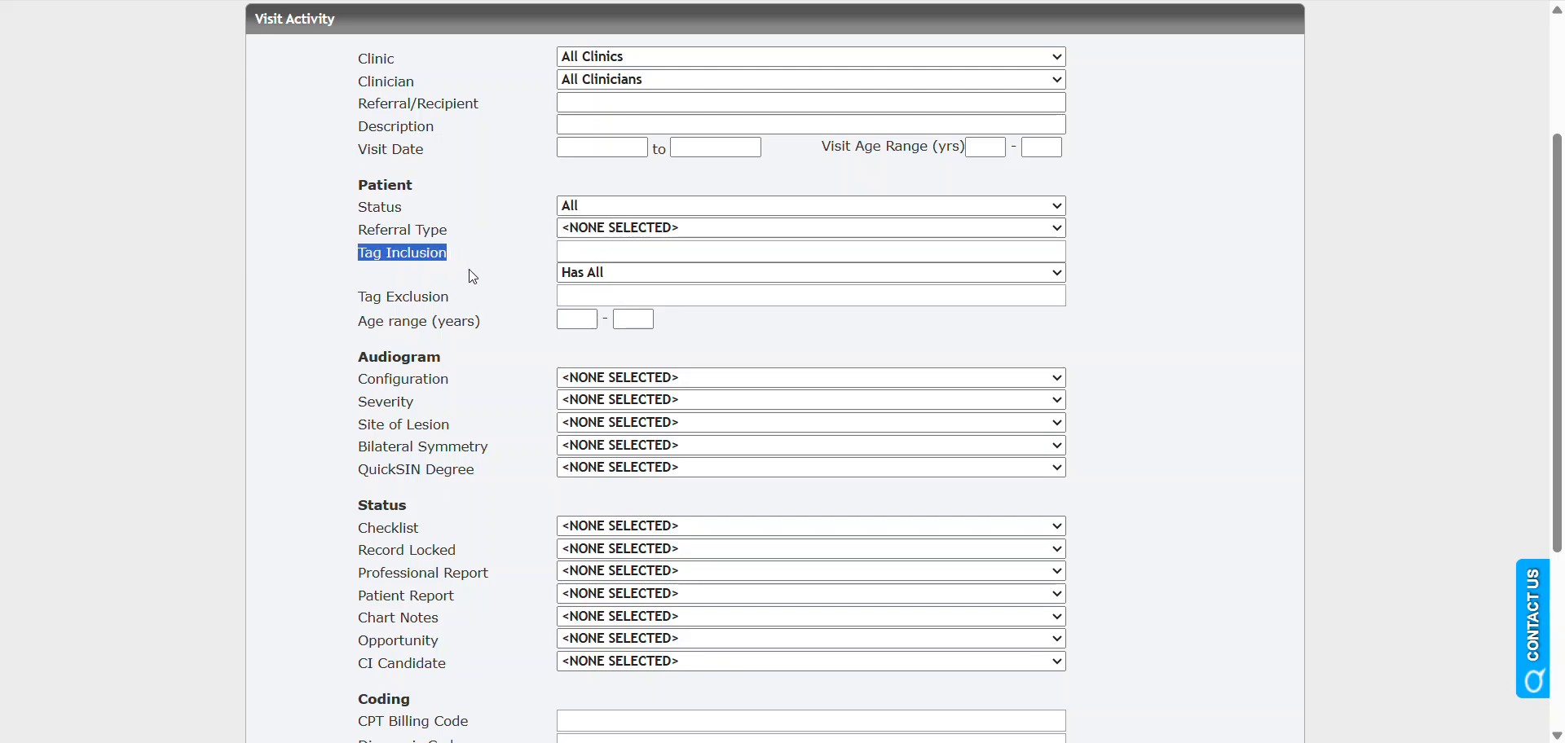
left_click(395, 304)
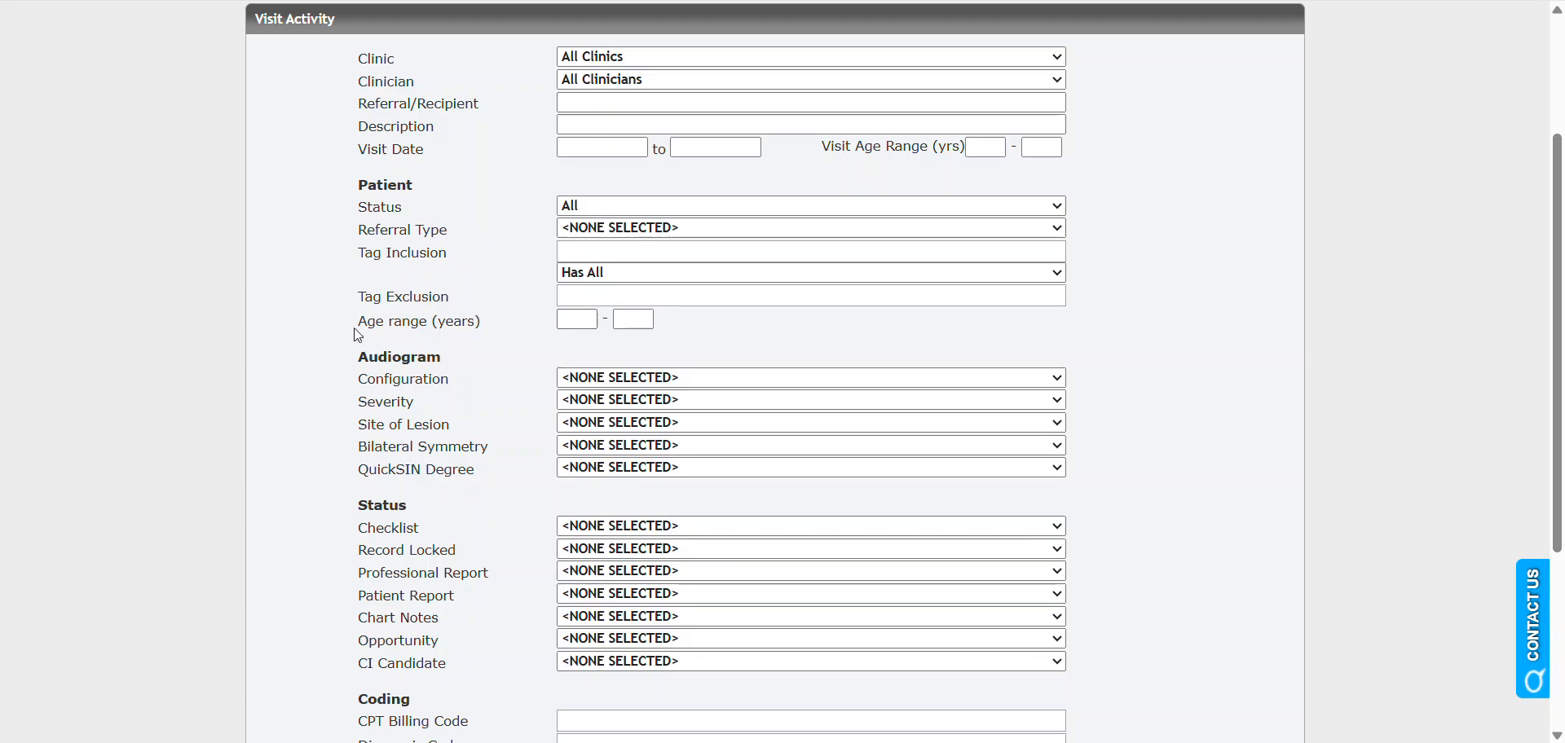
left_click_drag(359, 324, 462, 319)
left_click(501, 324)
Examine the audiogram and status filters, including the choices for Checklist and Opportunity and the CI Candidate field.
scroll(511, 303, "down", 1)
scroll(511, 302, "down", 1)
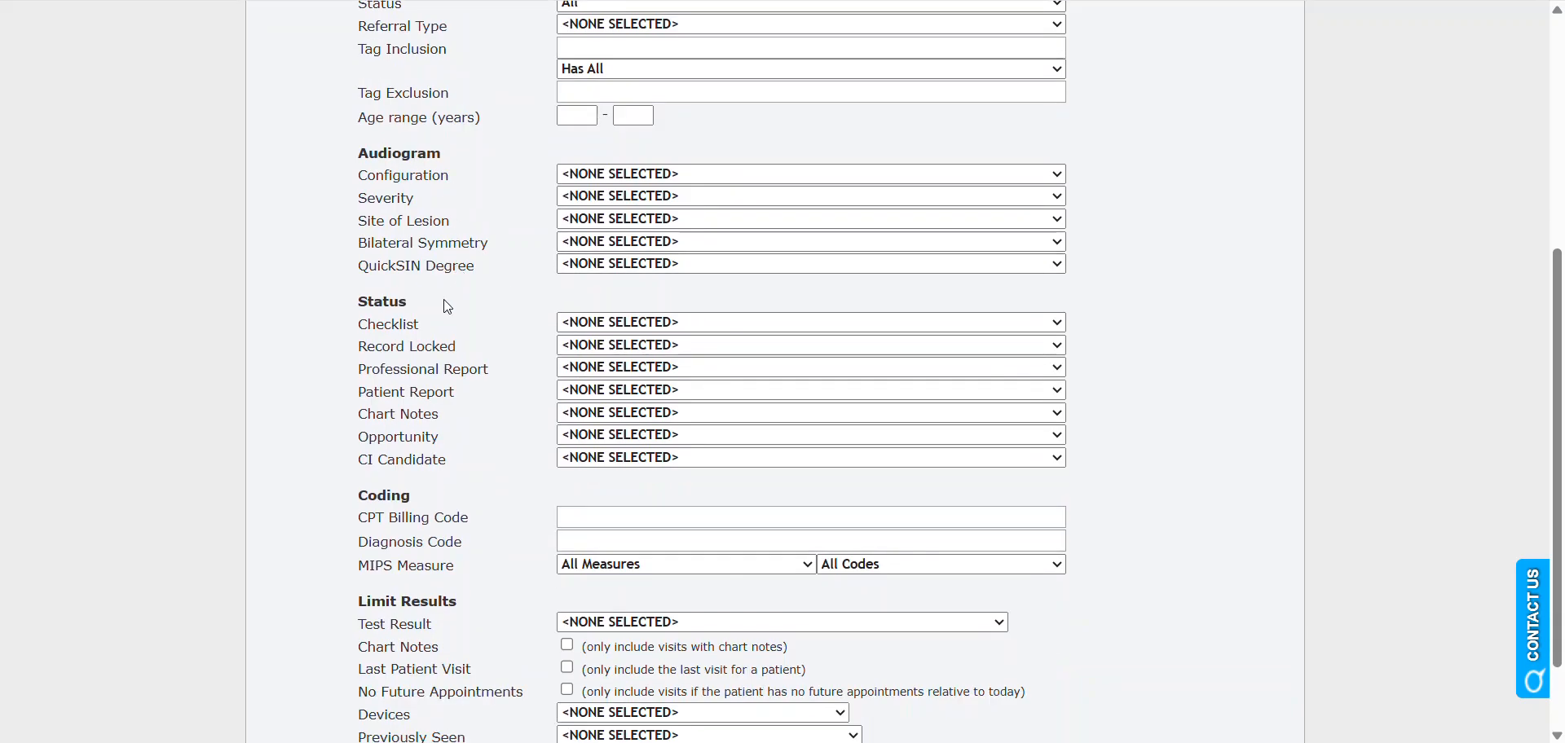
scroll(469, 316, "down", 1)
left_click_drag(359, 200, 399, 200)
left_click(453, 219)
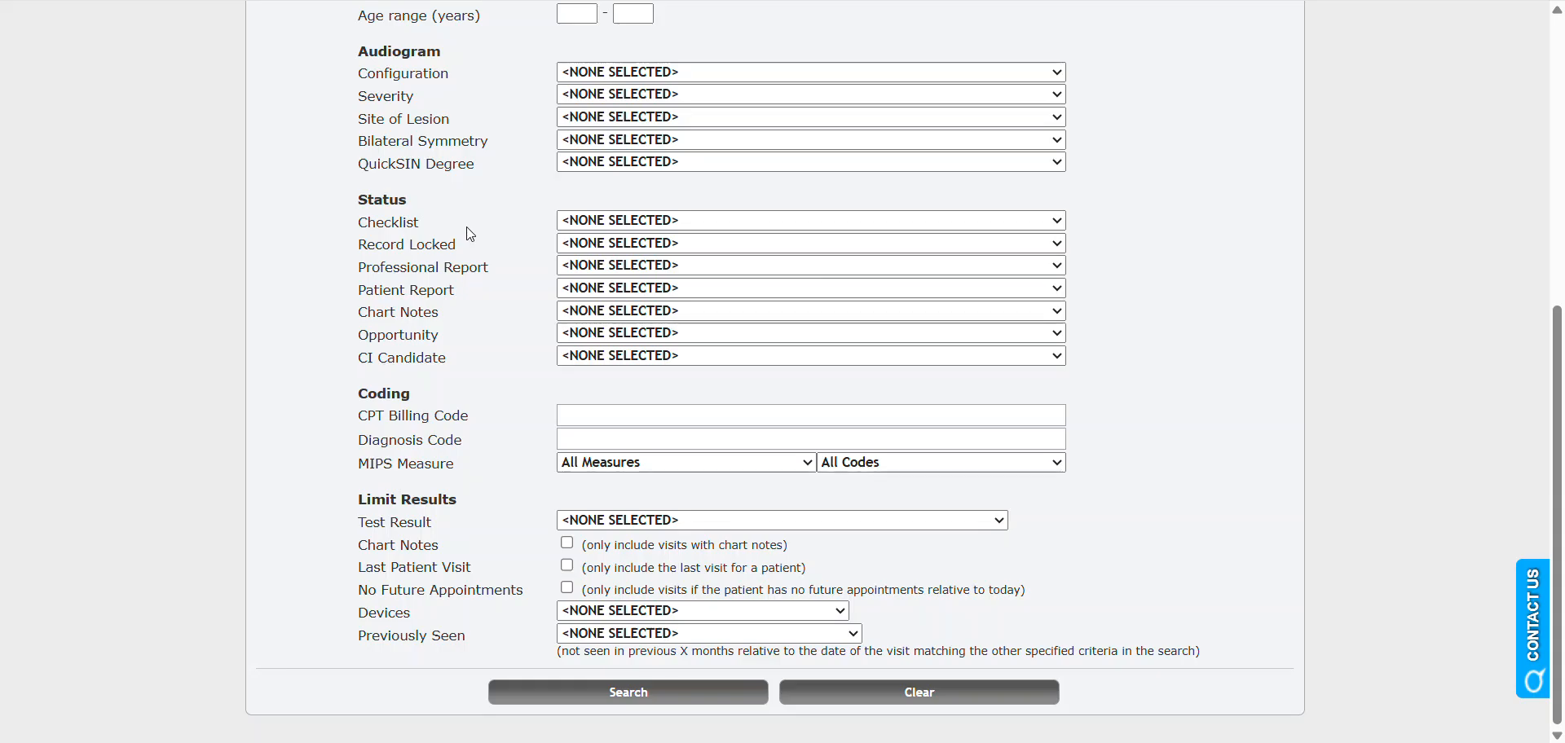
left_click(683, 221)
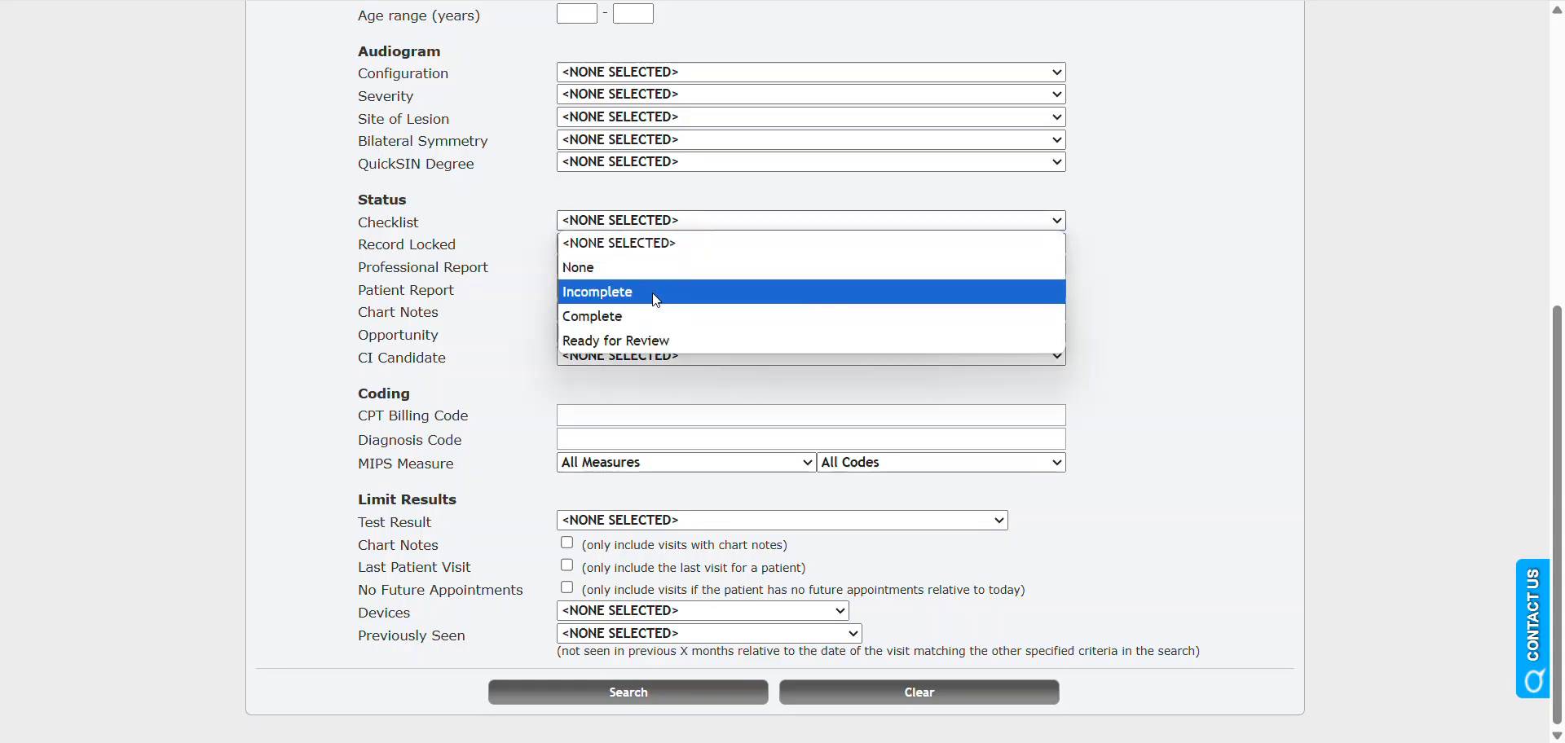
left_click(509, 232)
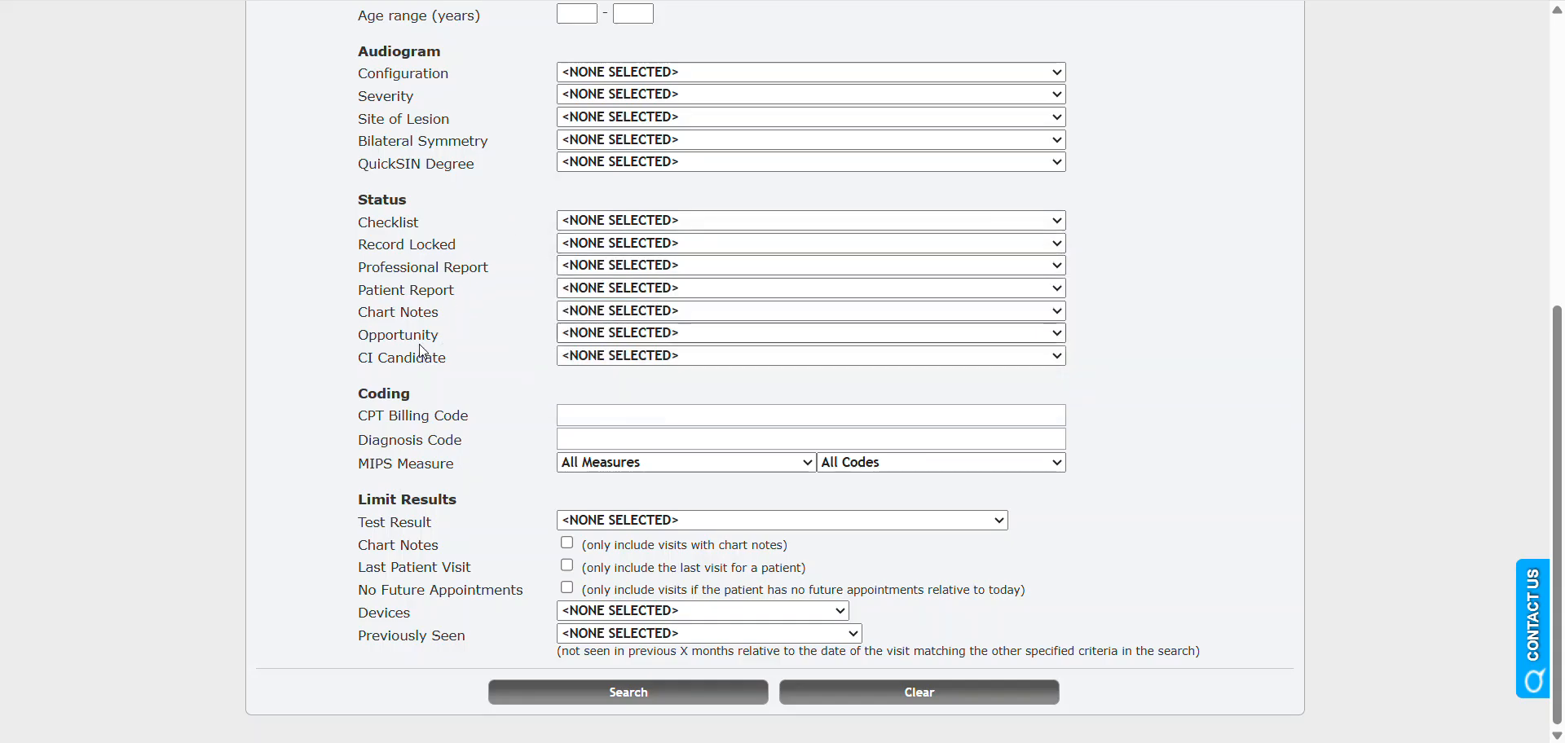
left_click(591, 334)
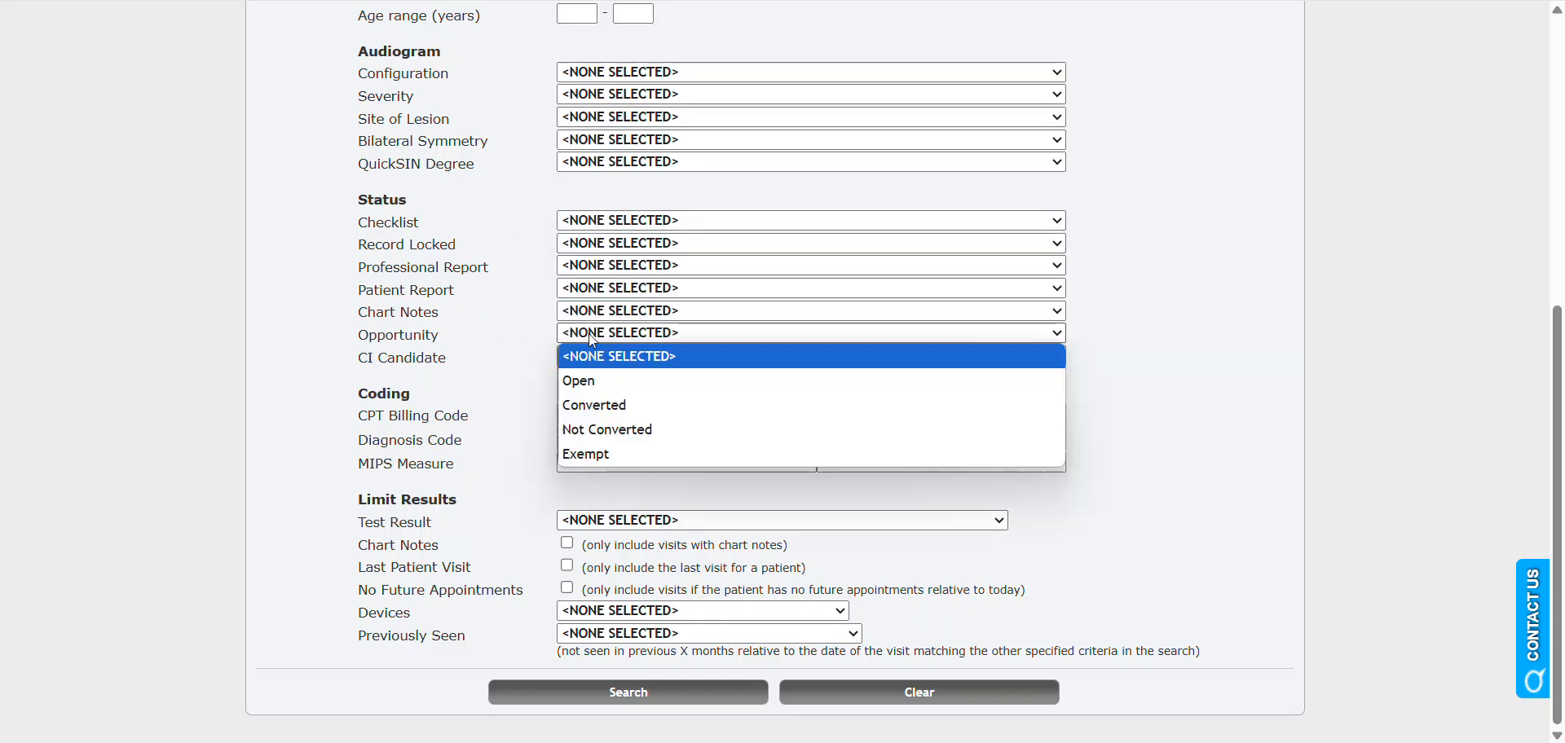
left_click(472, 329)
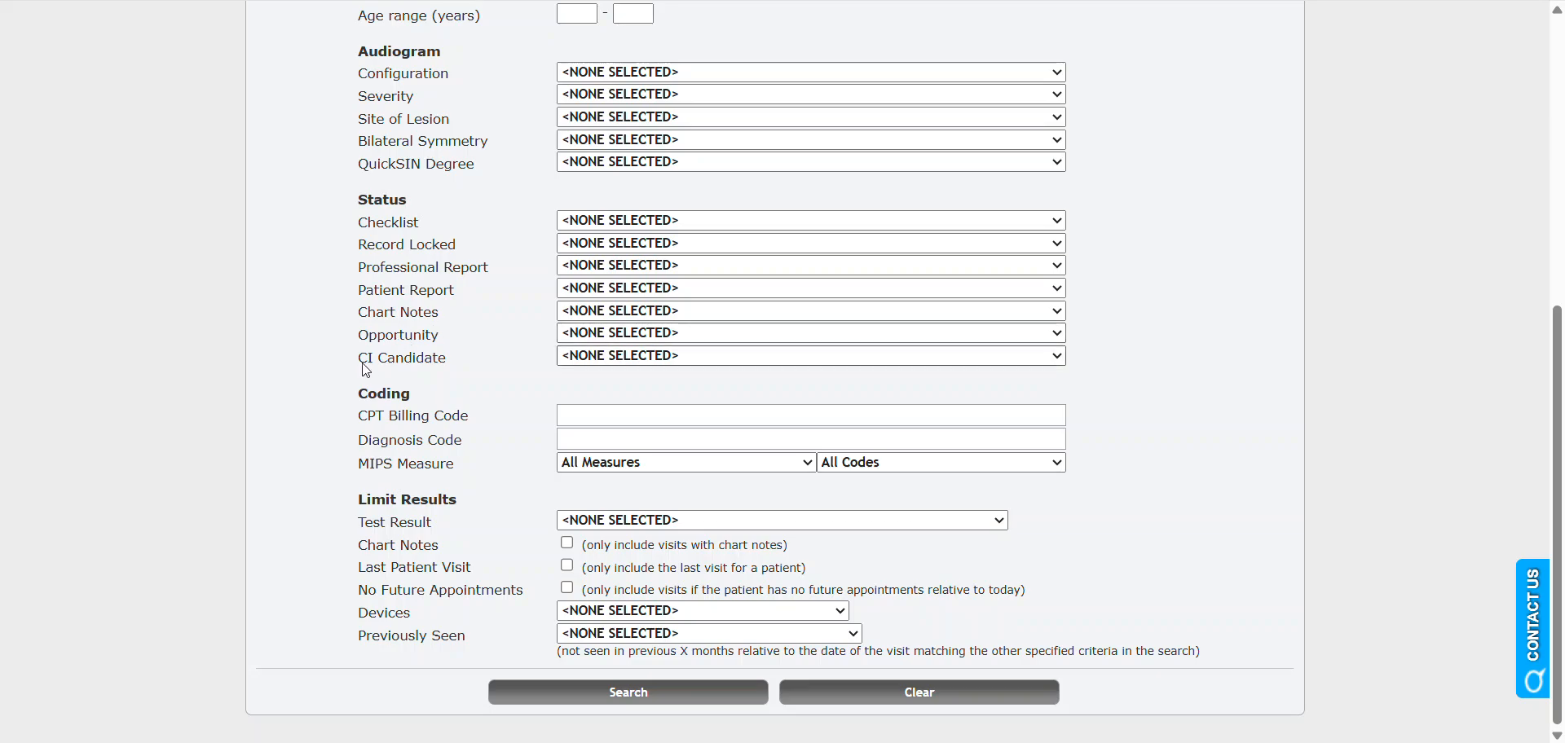
left_click_drag(363, 367, 481, 365)
left_click(494, 367)
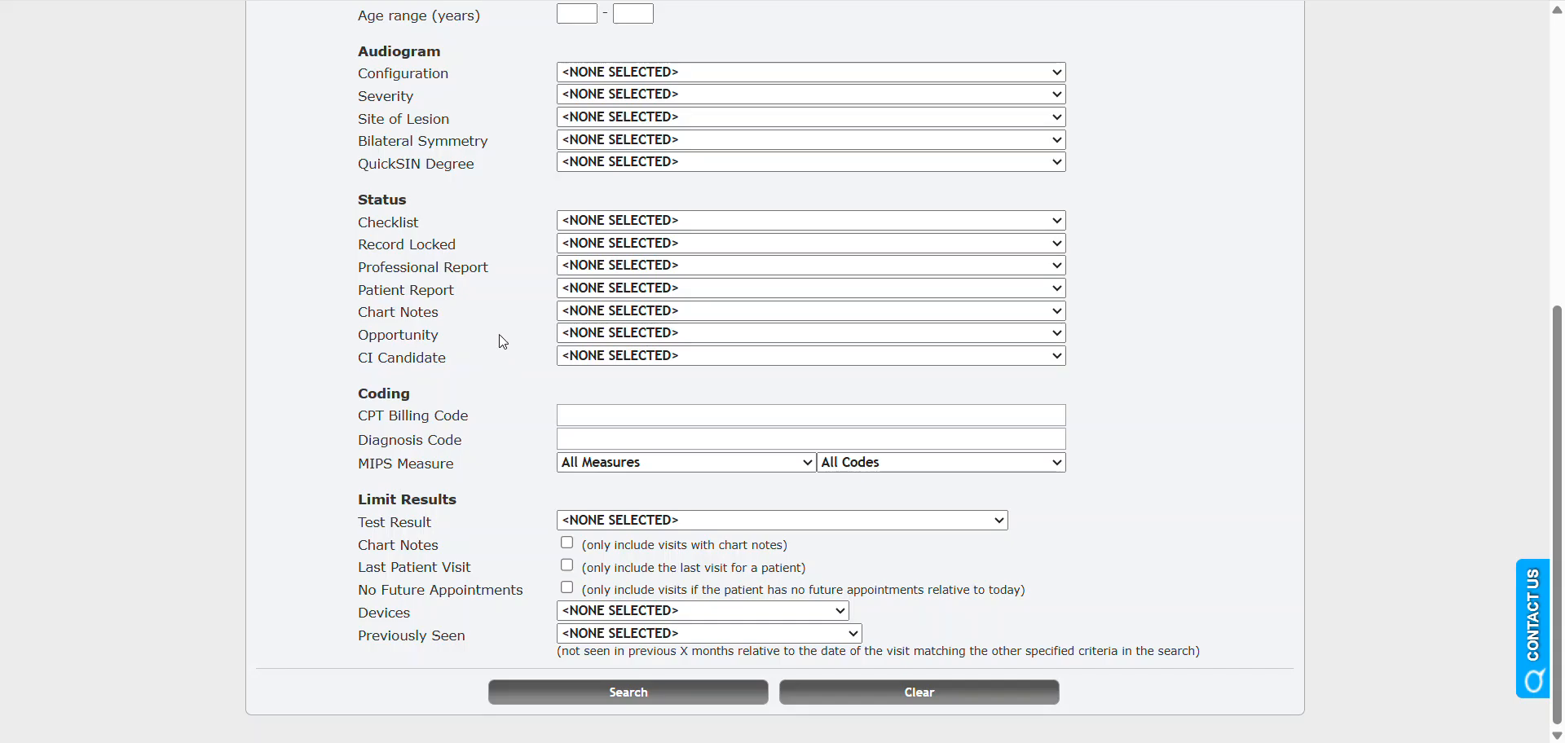
Filter the visits by CPT billing code 92557, Comprehensive audiometry threshold evaluation and speech recognition.
scroll(496, 320, "down", 1)
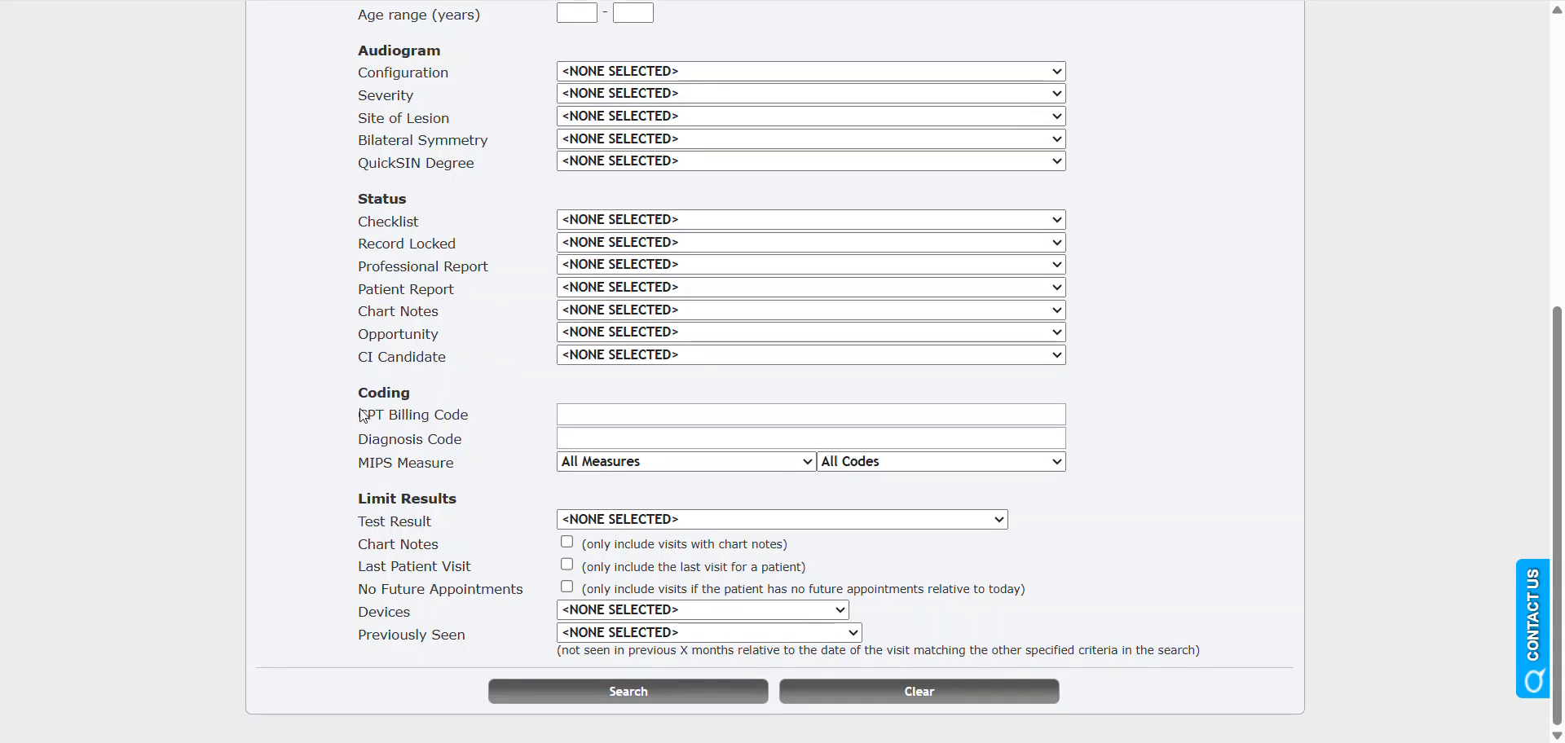
left_click(602, 420)
type("92557")
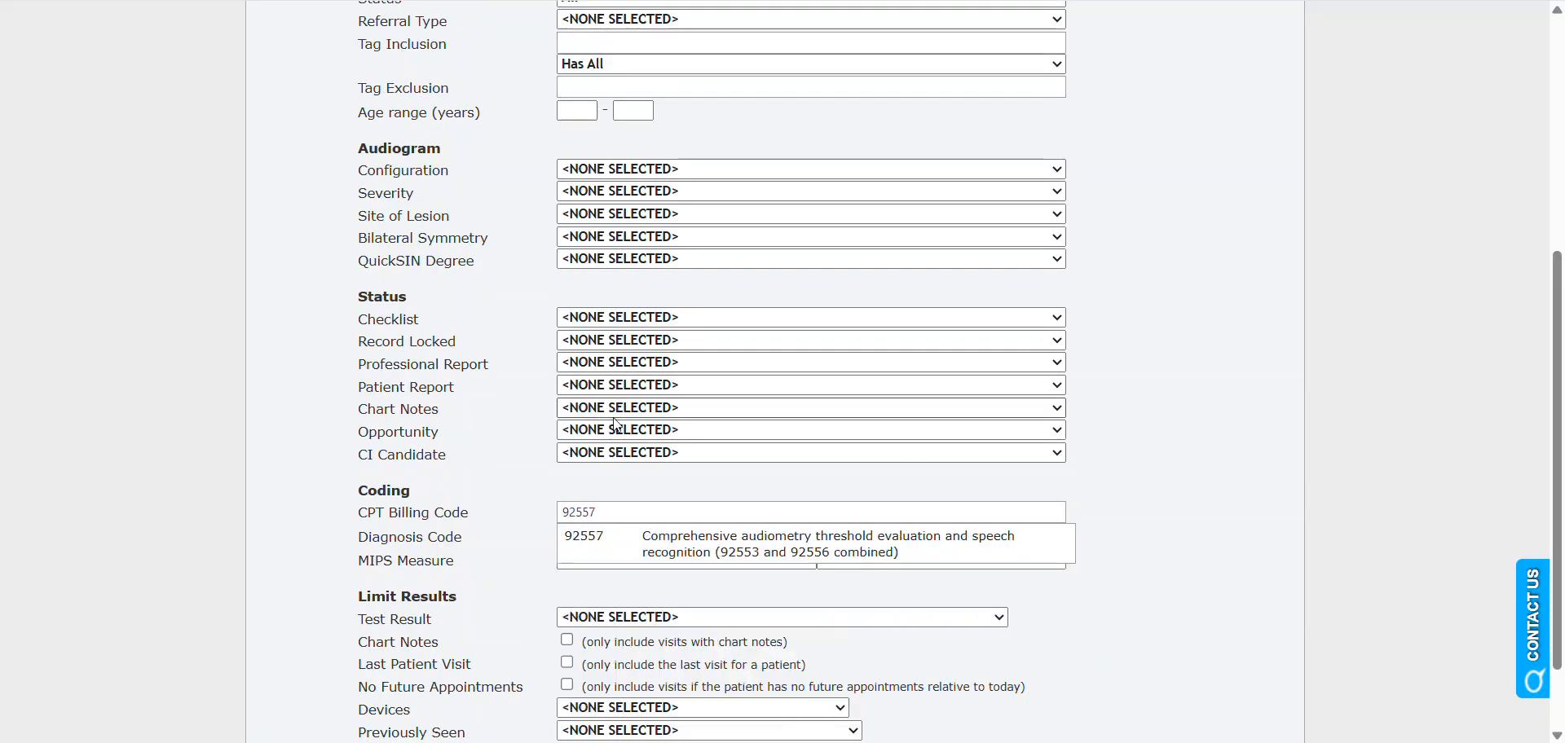
left_click(704, 538)
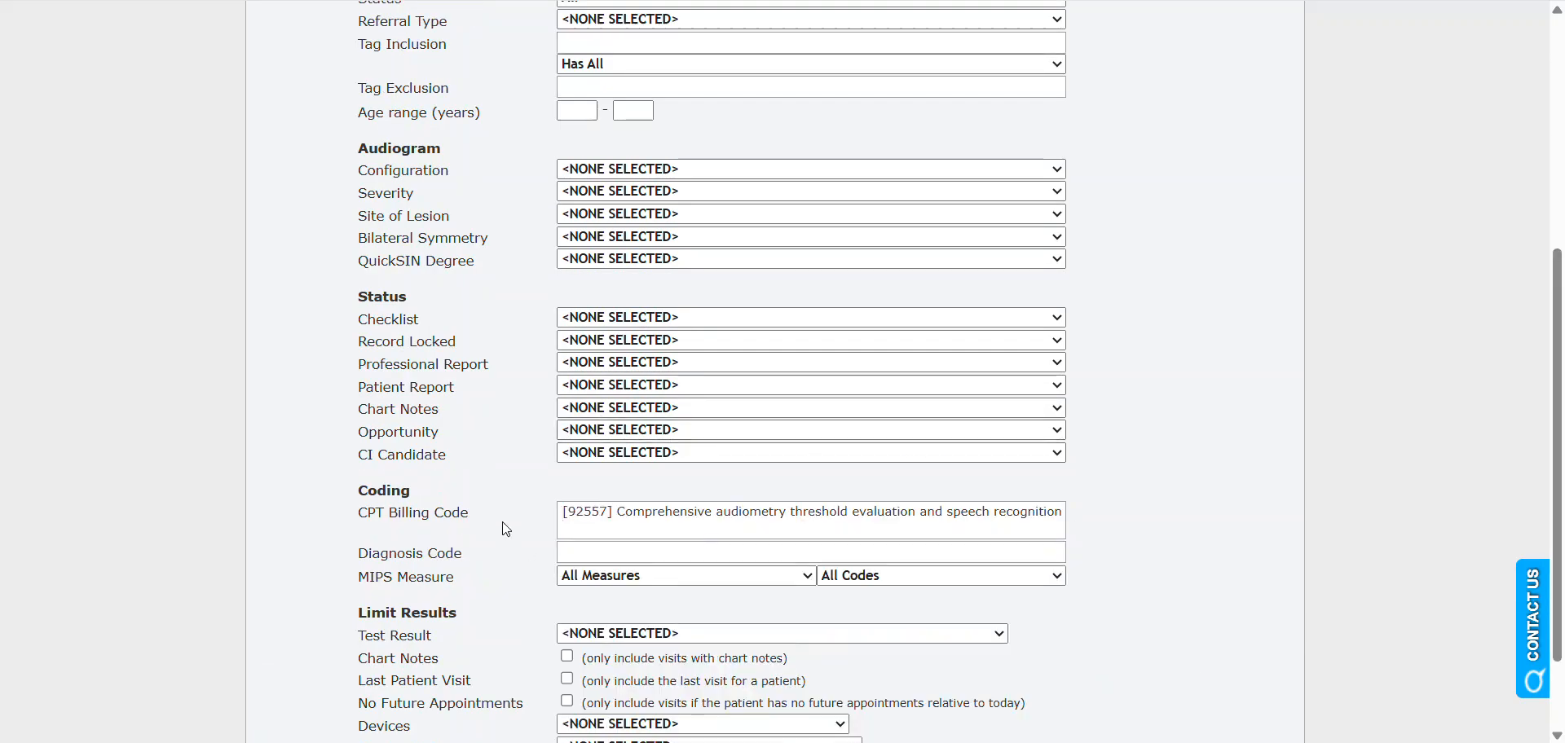
Add diagnosis code H90.3, Sensorineural hearing loss, bilateral, to the visit search criteria.
scroll(720, 530, "down", 1)
left_click(718, 457)
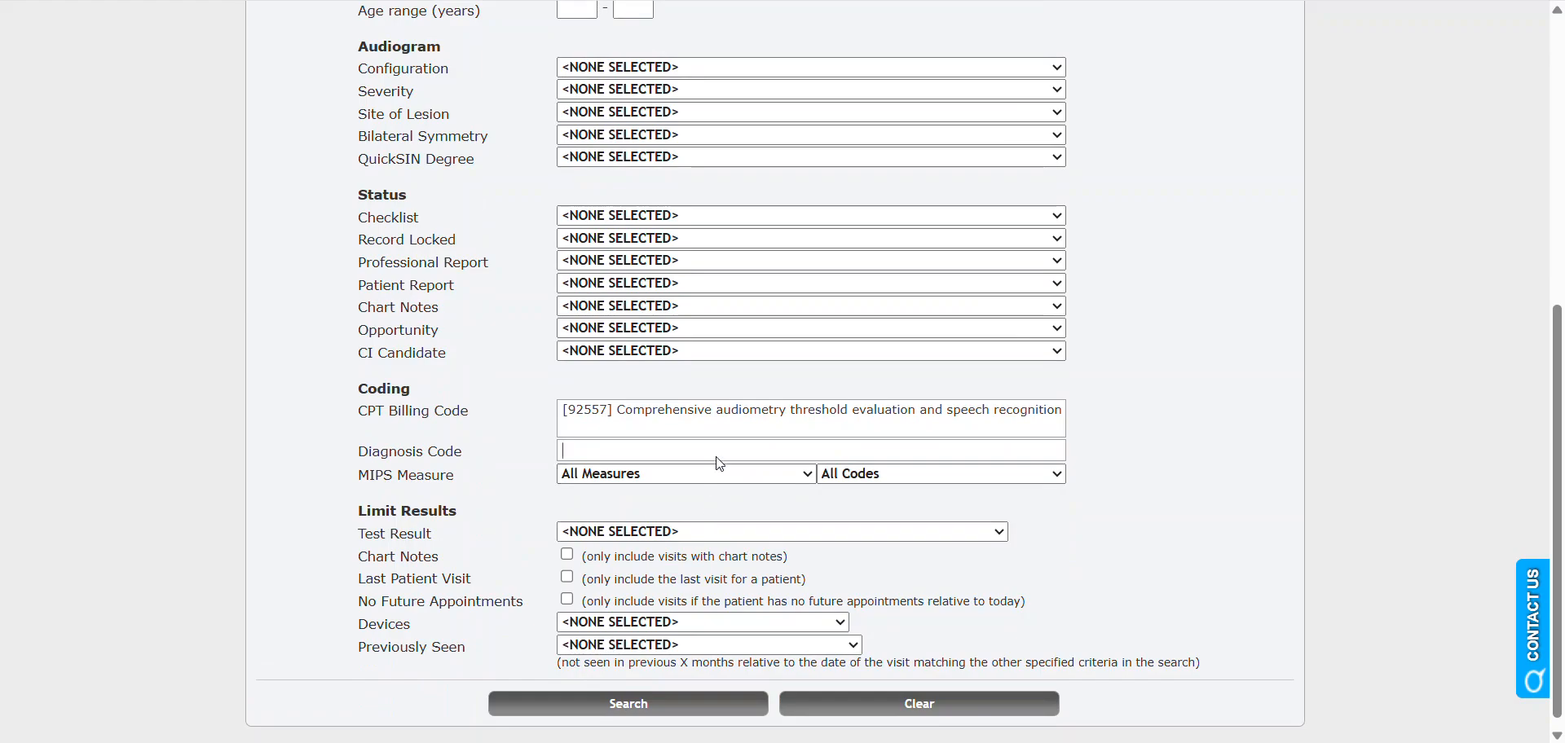
type("h90.3")
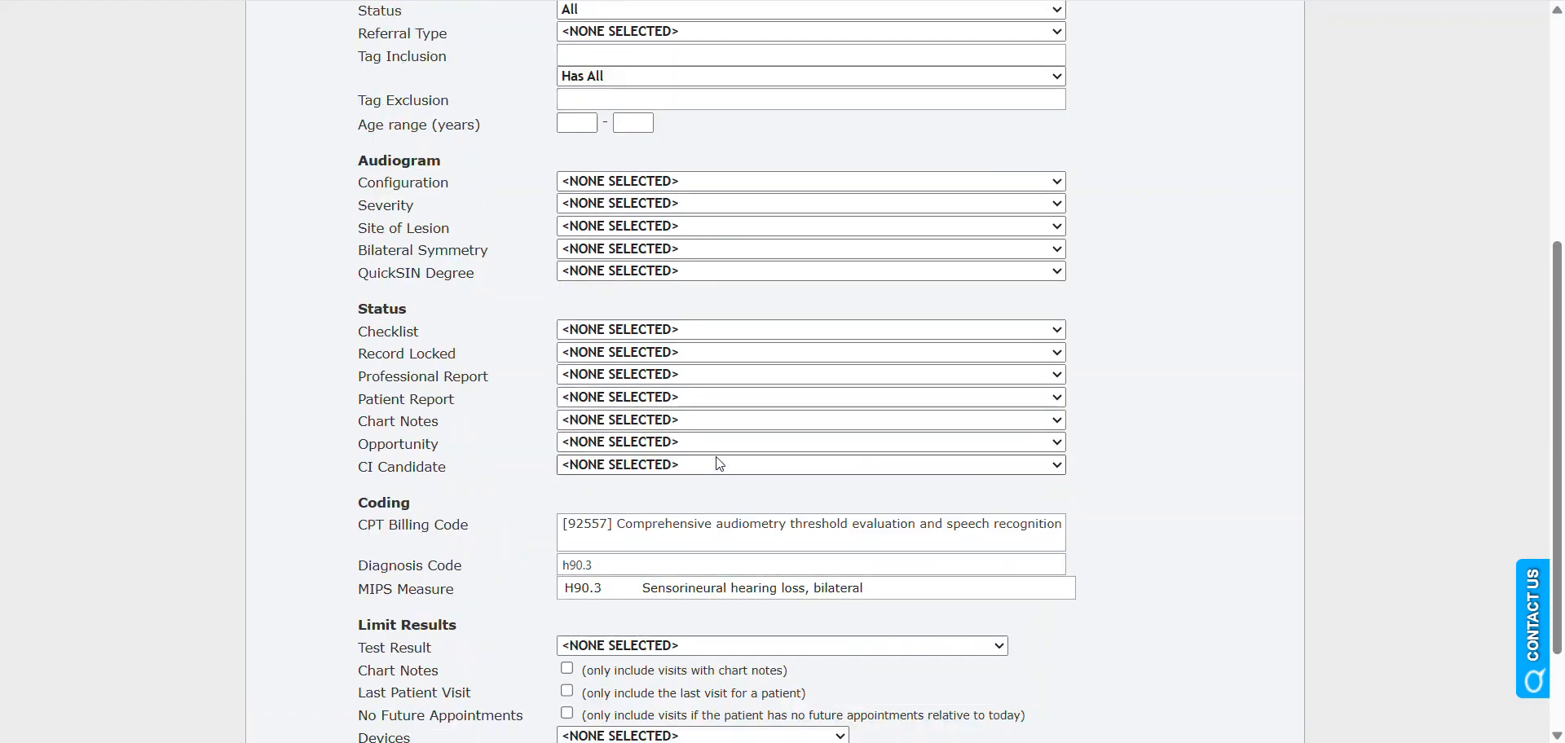
left_click(694, 585)
Examine the Limit Results filters, including the choices for Test Result, No Future Appointments, Devices and Previously Seen.
scroll(1186, 476, "down", 1)
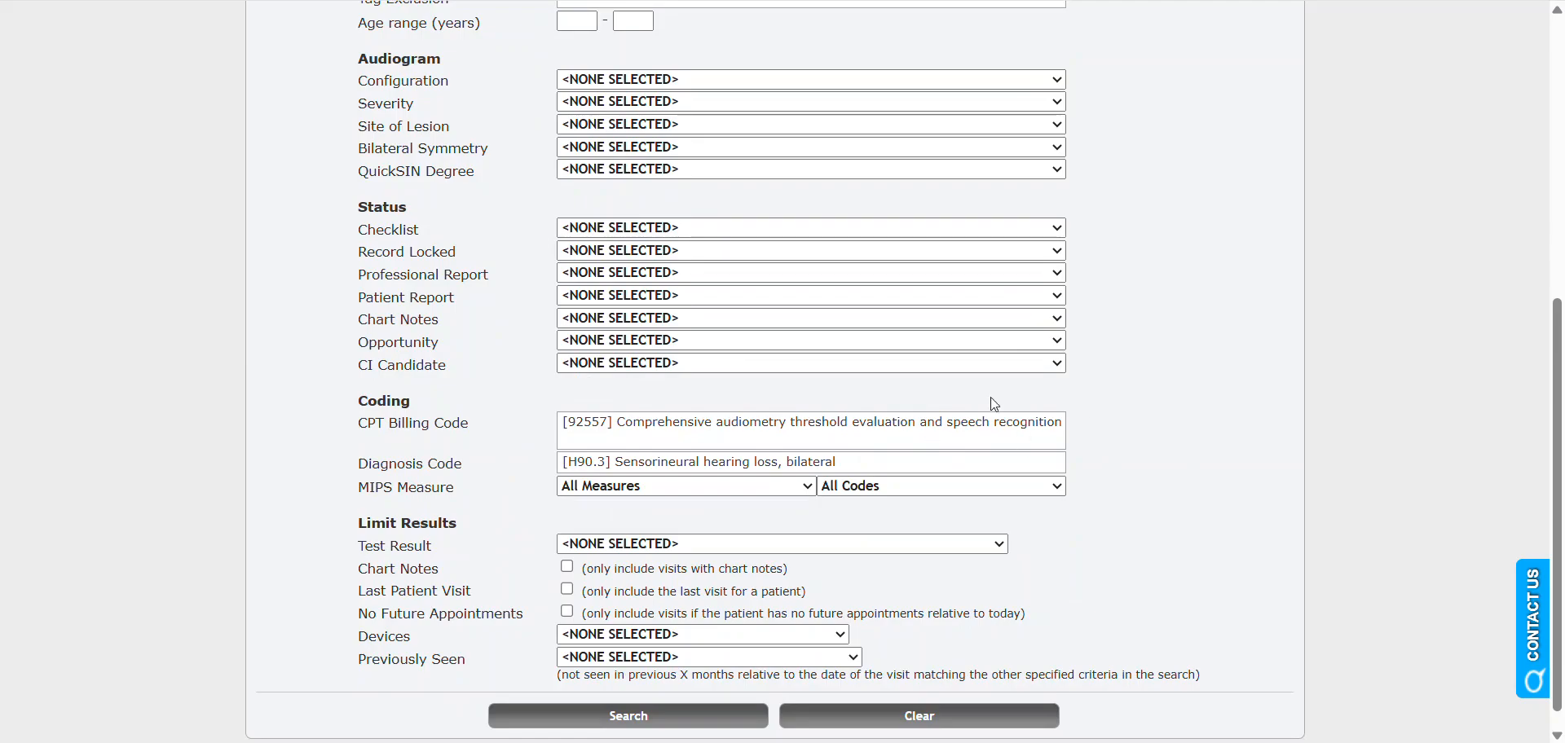
scroll(1174, 412, "down", 1)
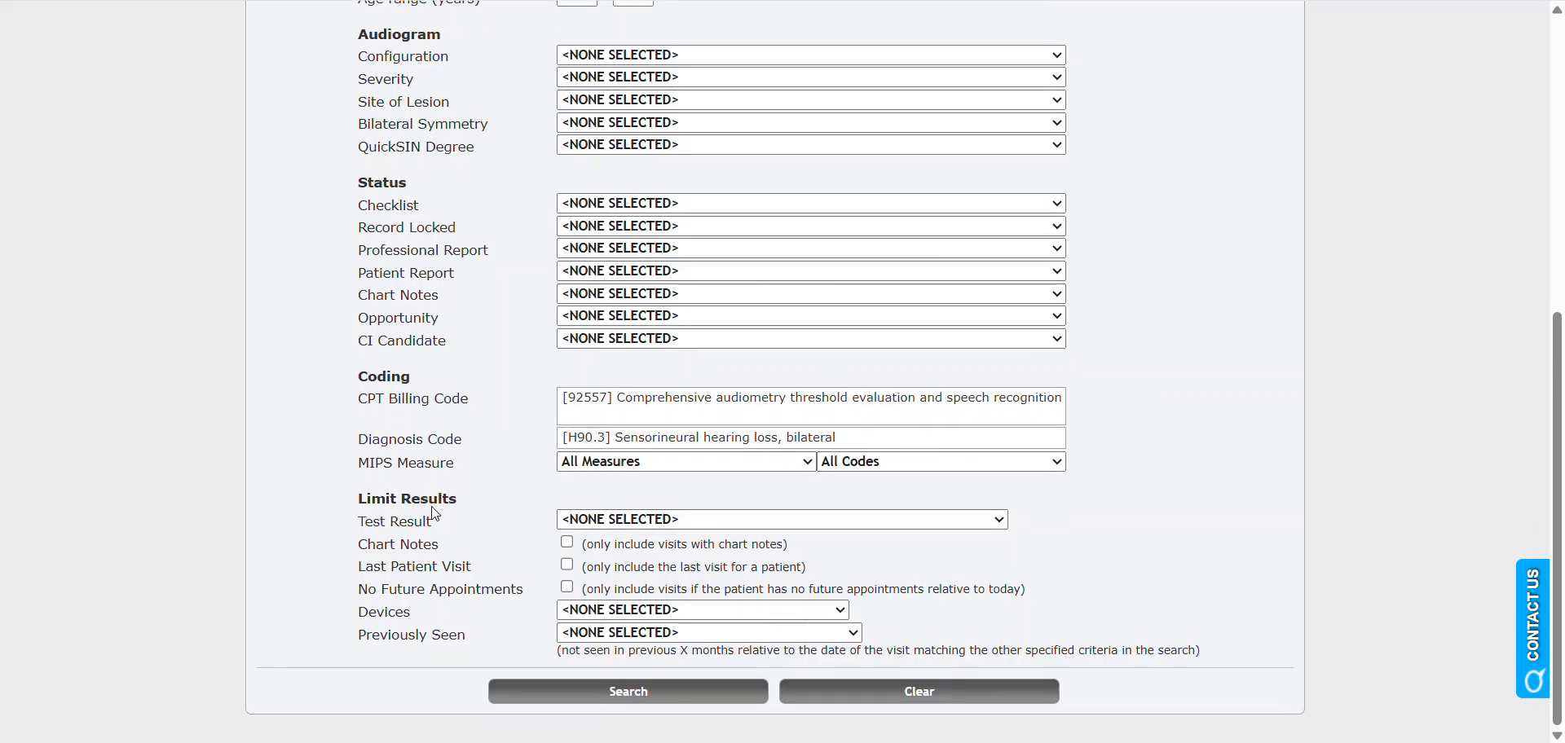
left_click(628, 522)
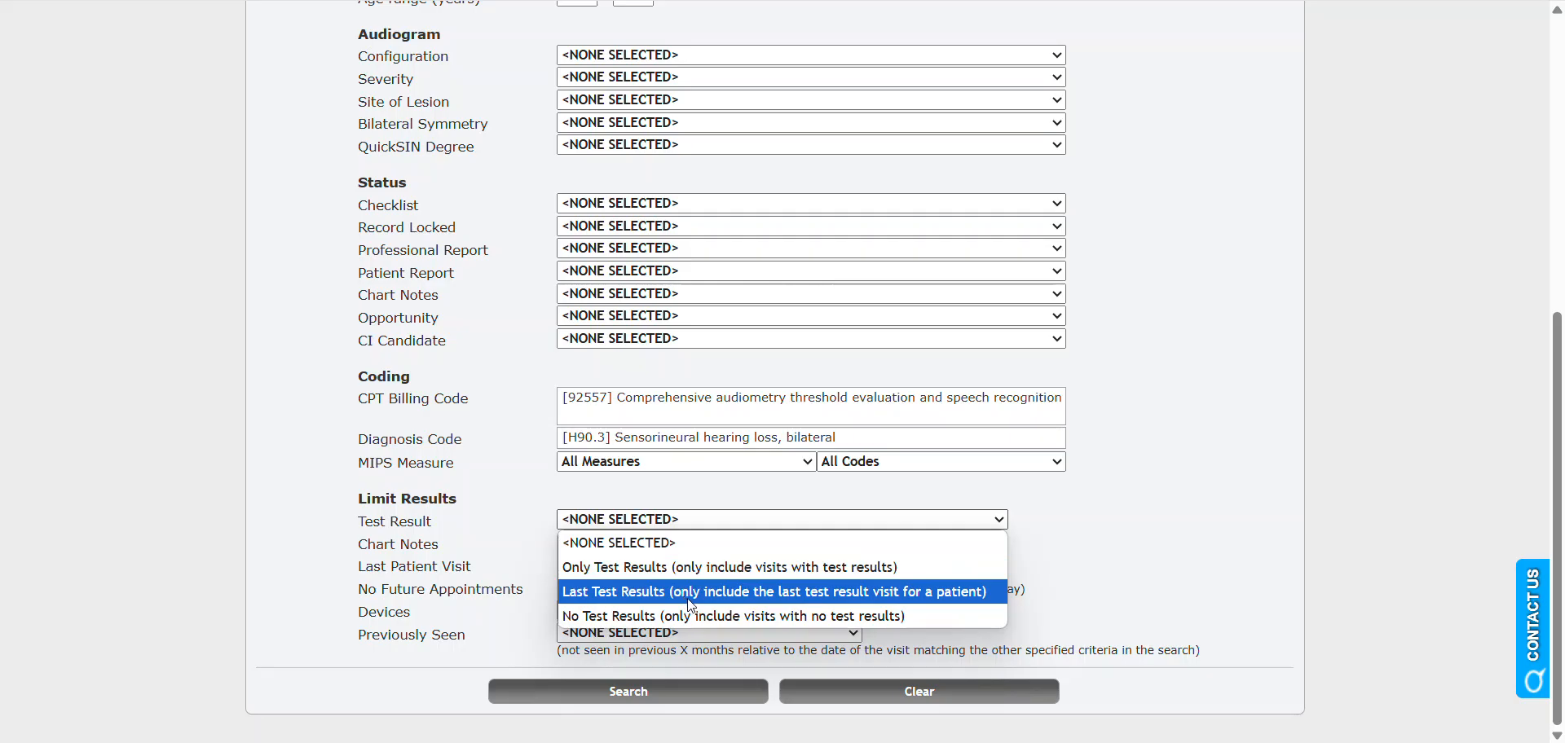
left_click(1059, 509)
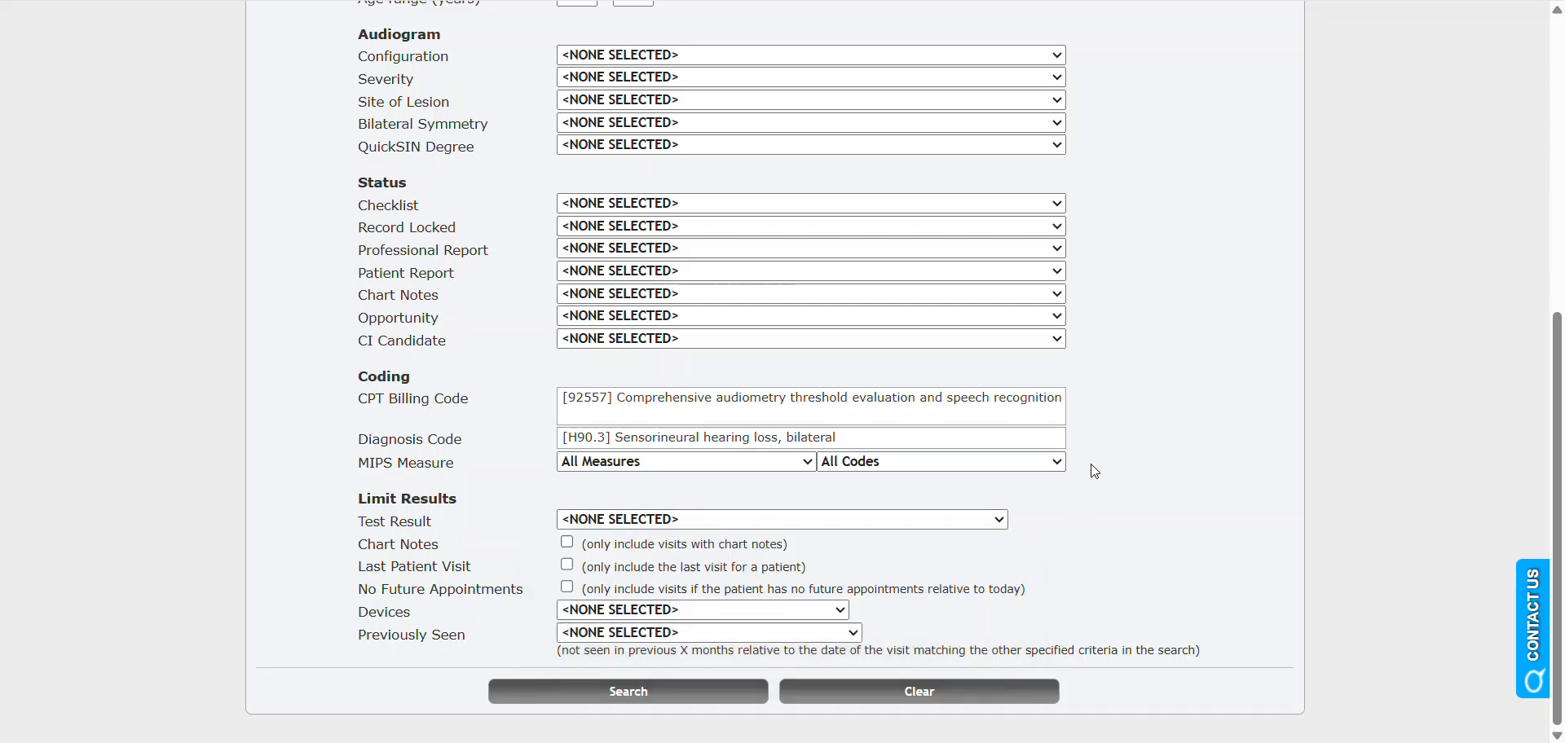
scroll(1101, 456, "up", 1)
scroll(1101, 453, "up", 5)
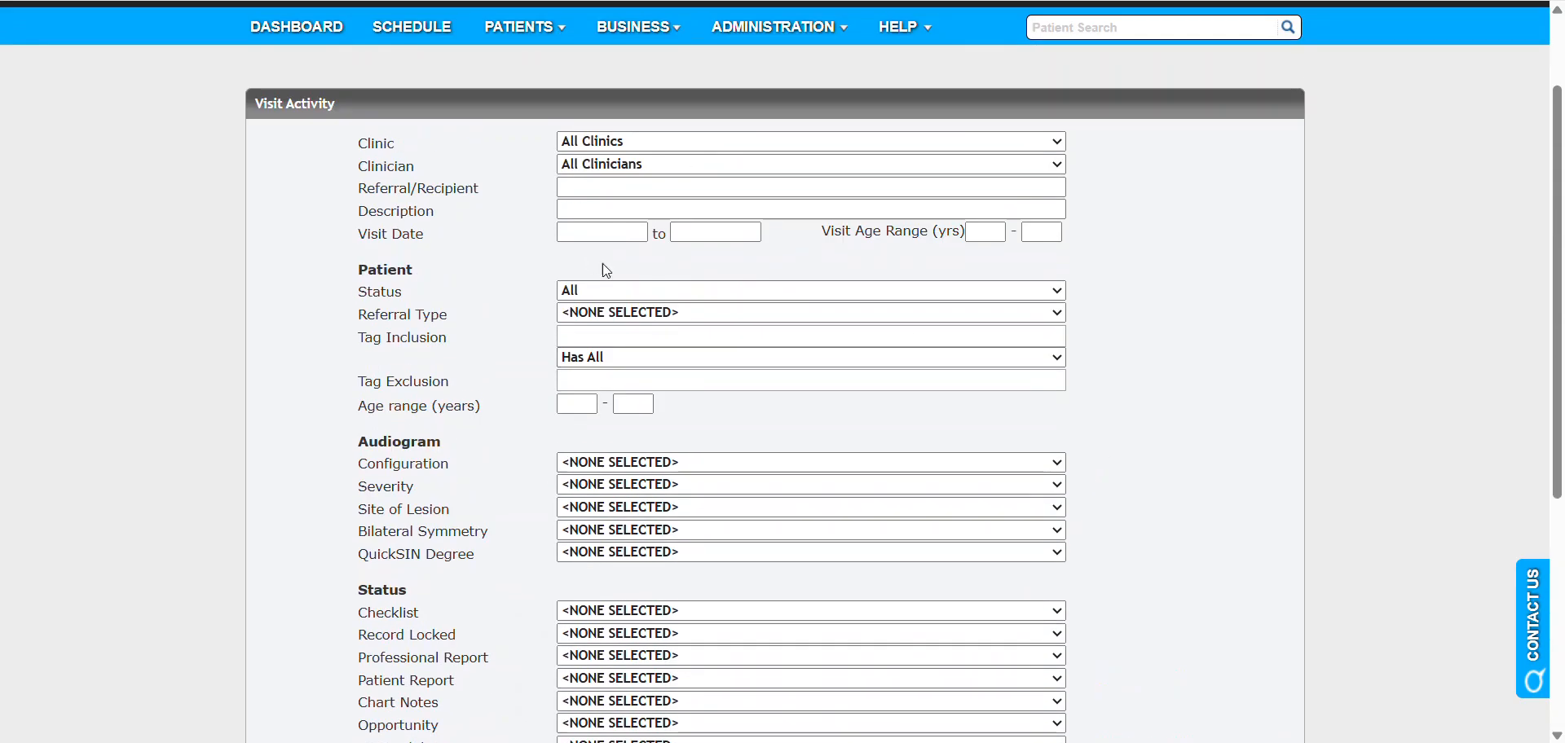
scroll(467, 340, "down", 5)
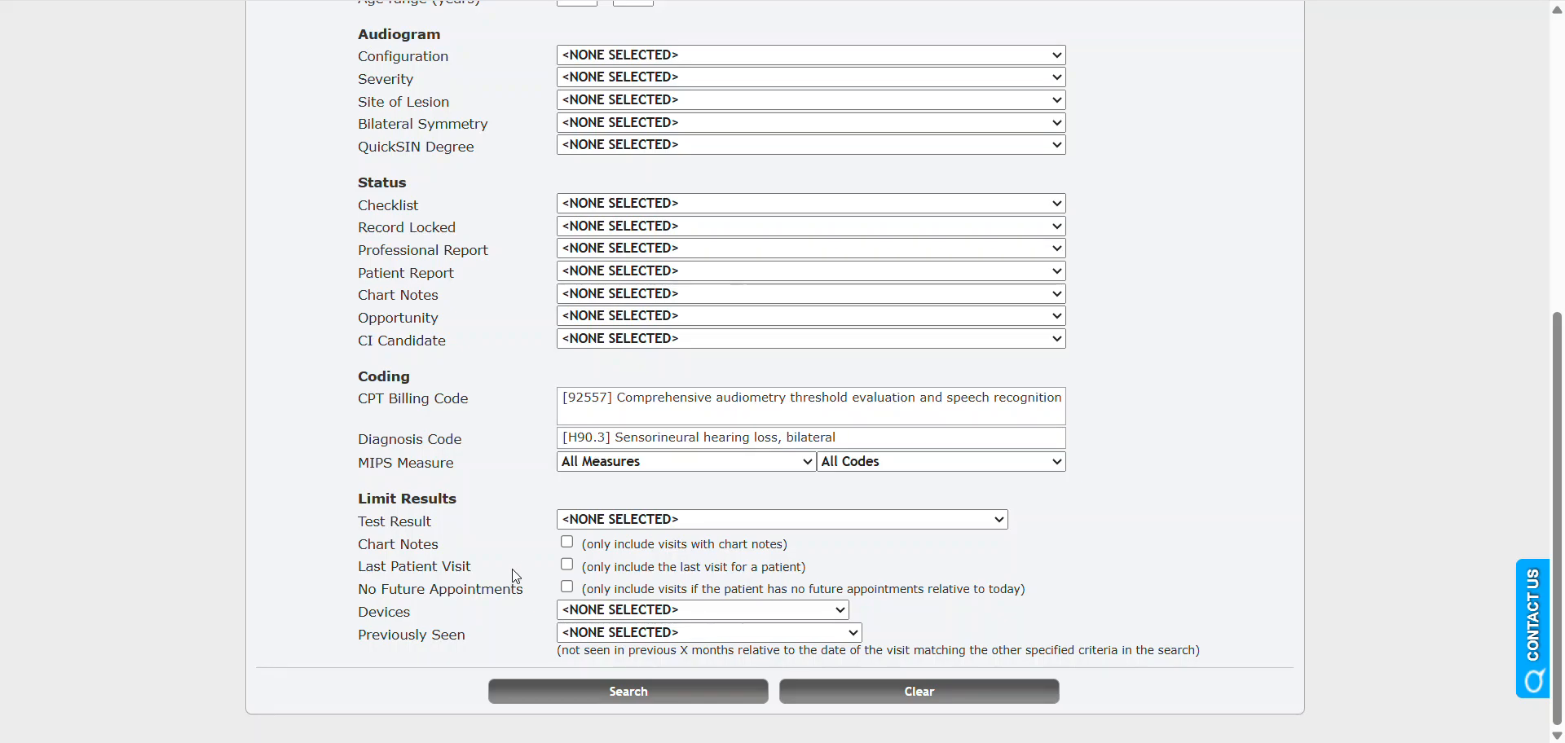
left_click_drag(352, 588, 412, 590)
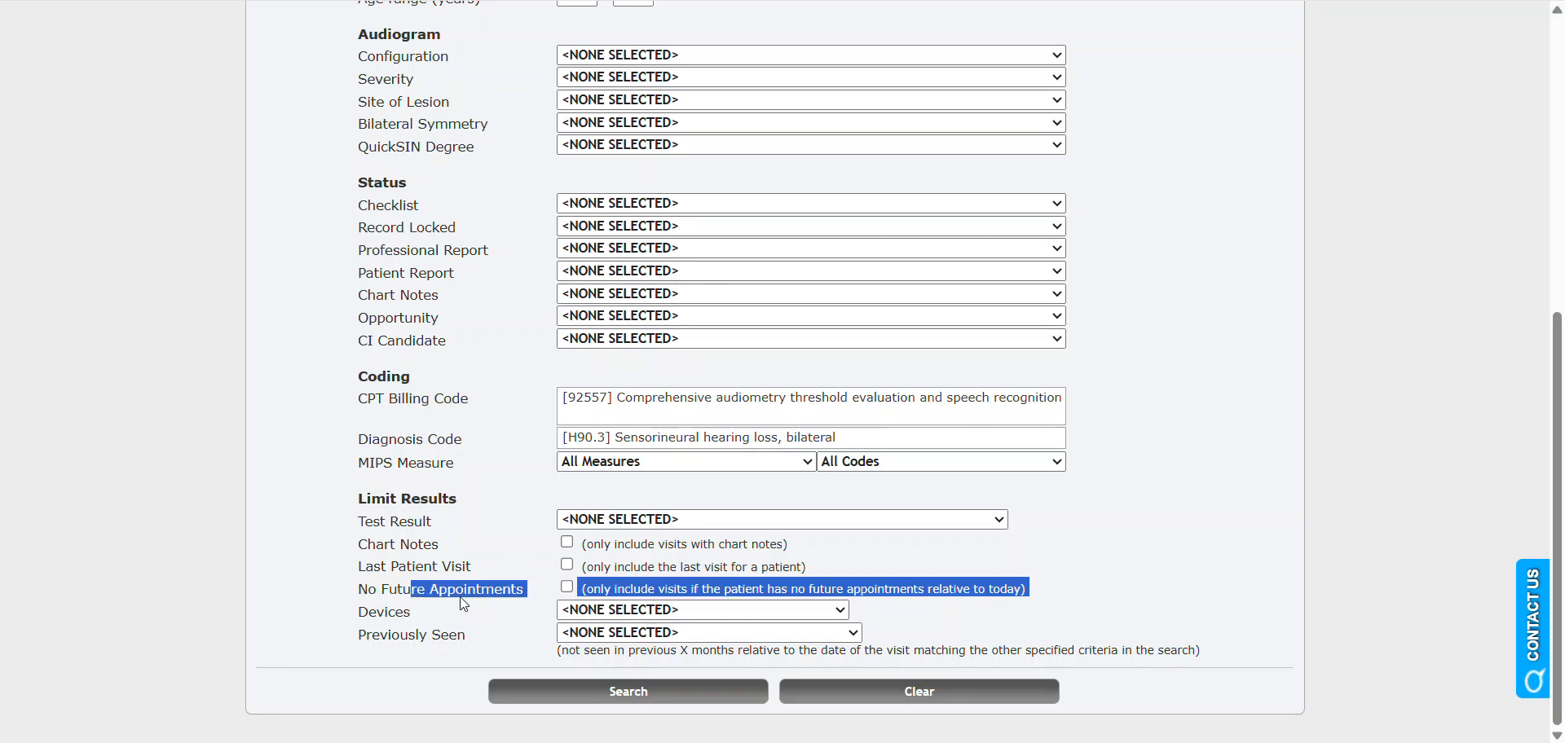
left_click(461, 597)
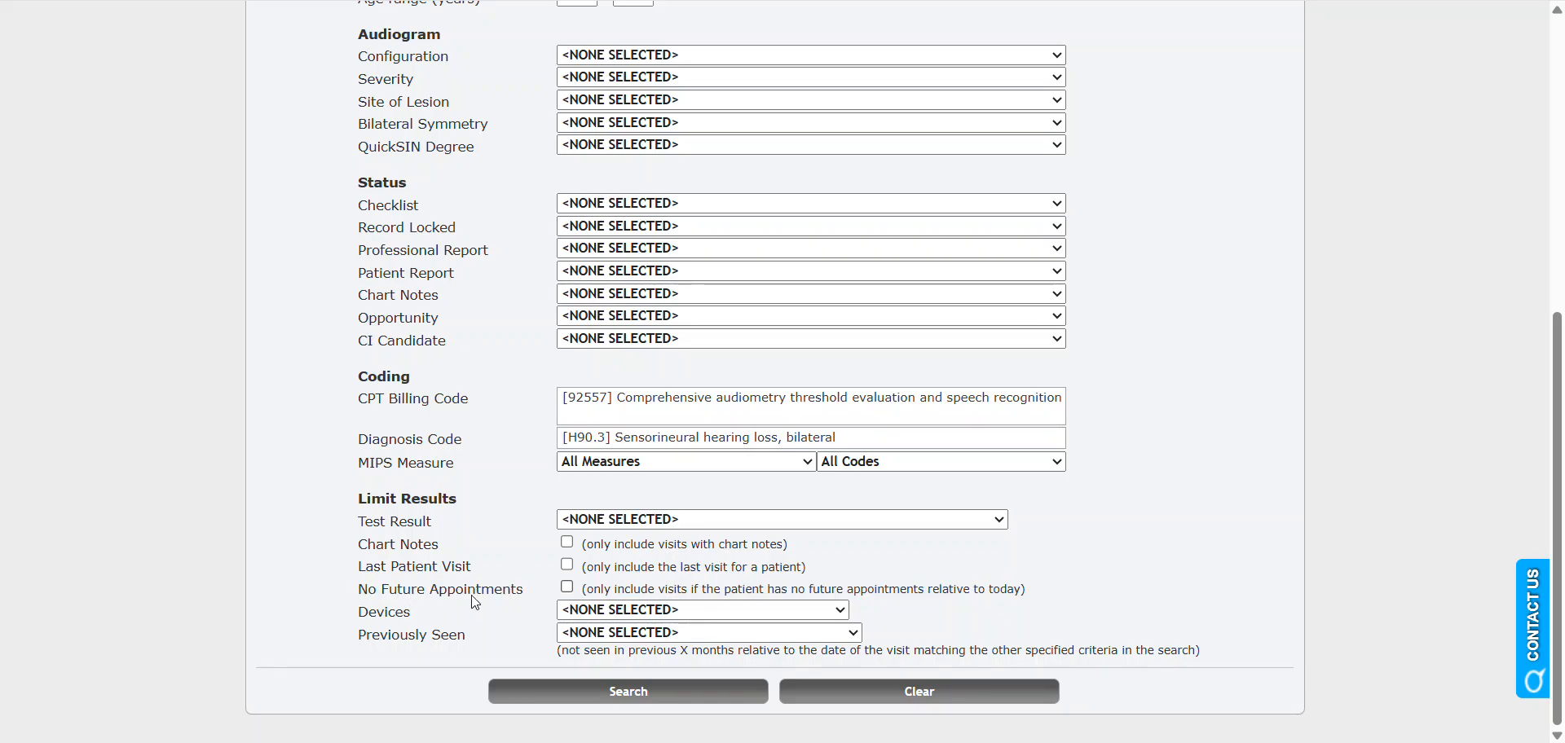
left_click(642, 612)
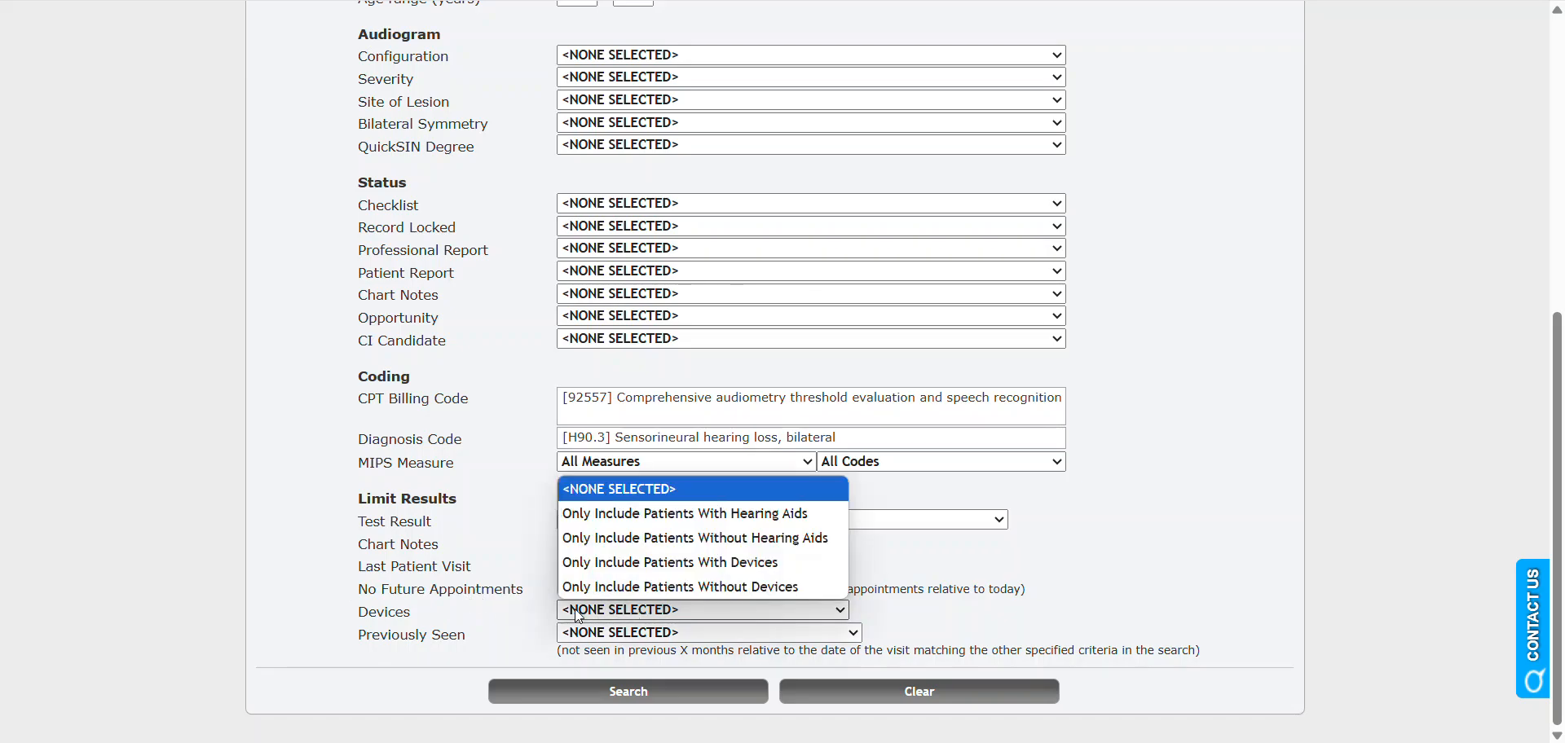
left_click(520, 606)
left_click(633, 634)
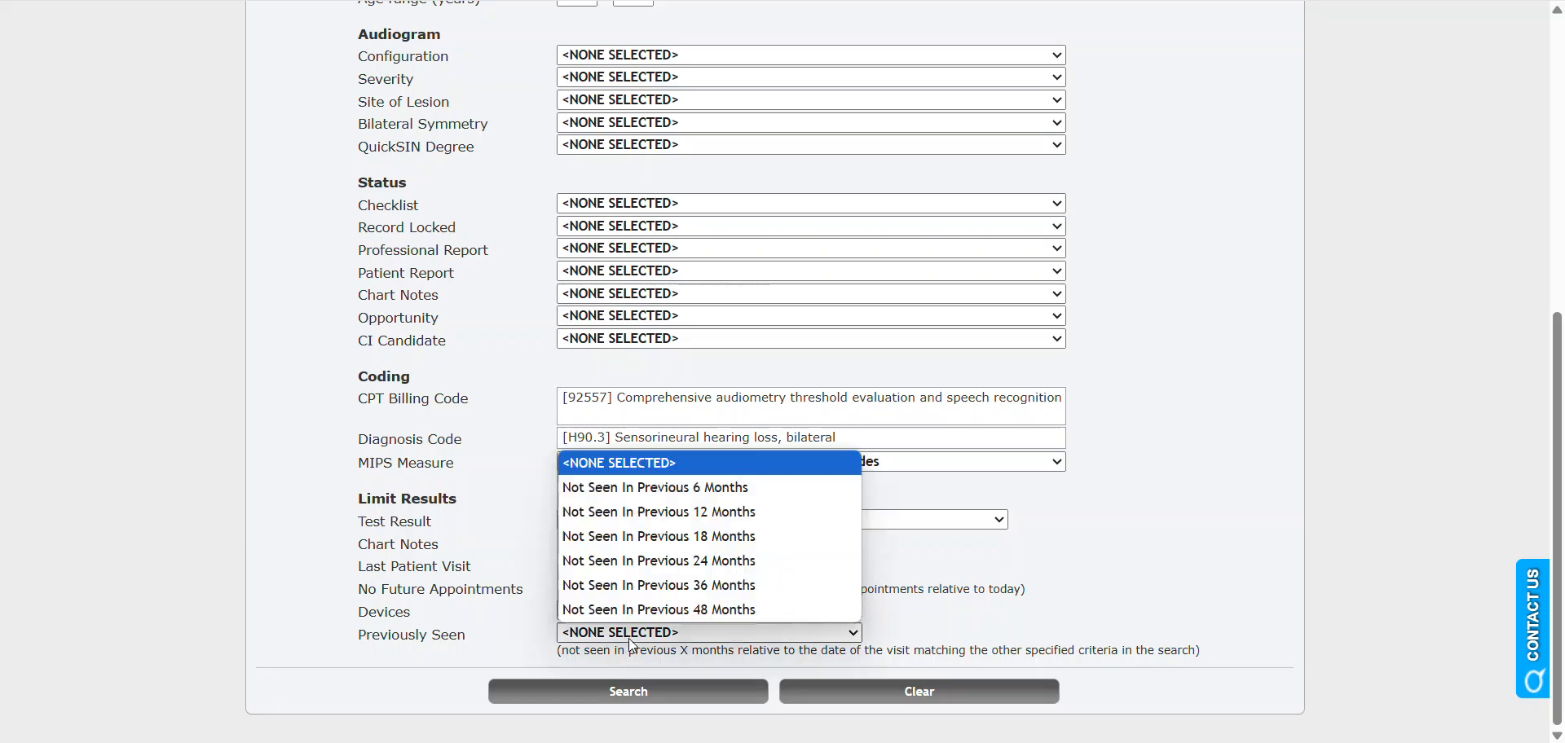
left_click(628, 638)
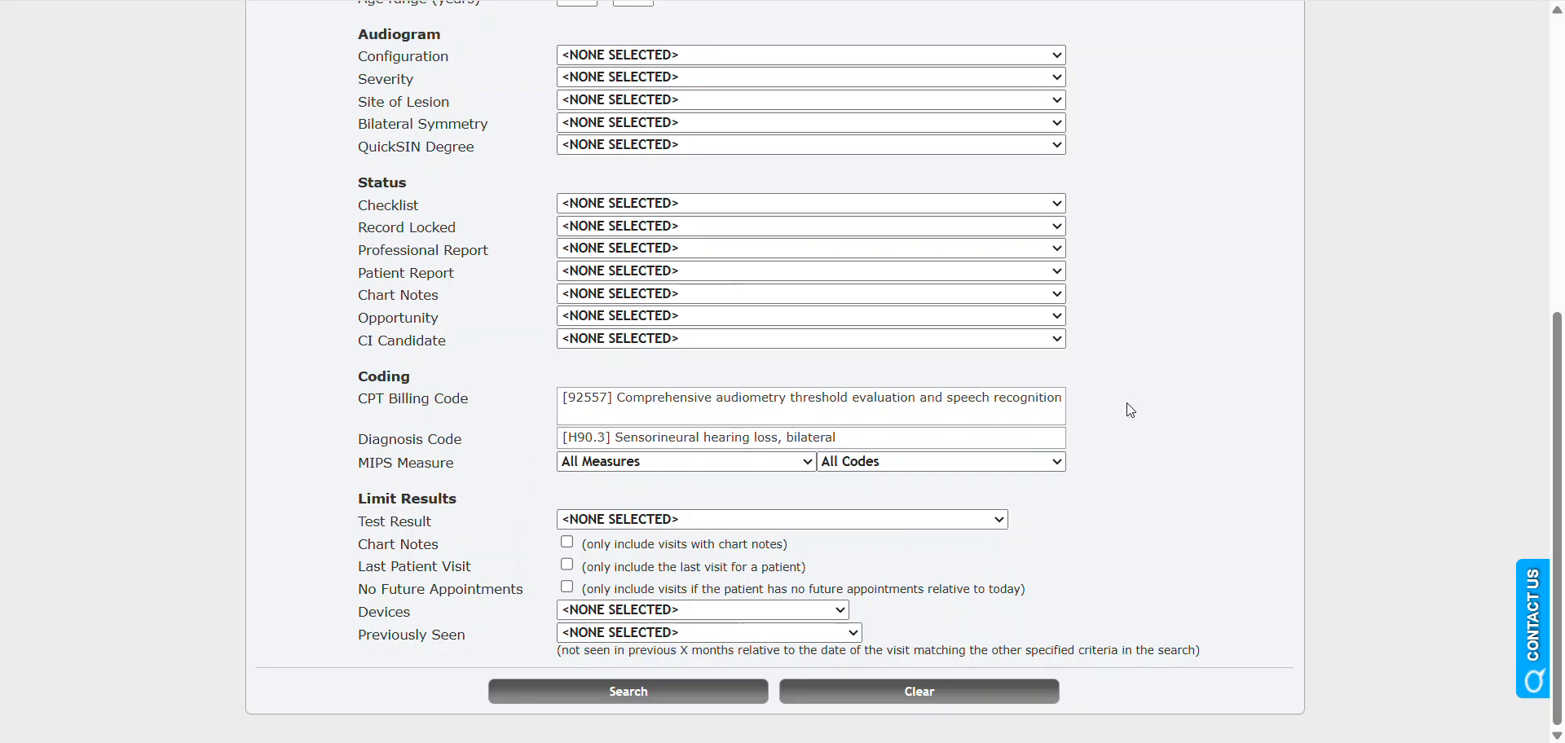
Run the patient visit search and check the total number of items at the end of the results.
scroll(1128, 410, "up", 3)
scroll(1132, 408, "down", 3)
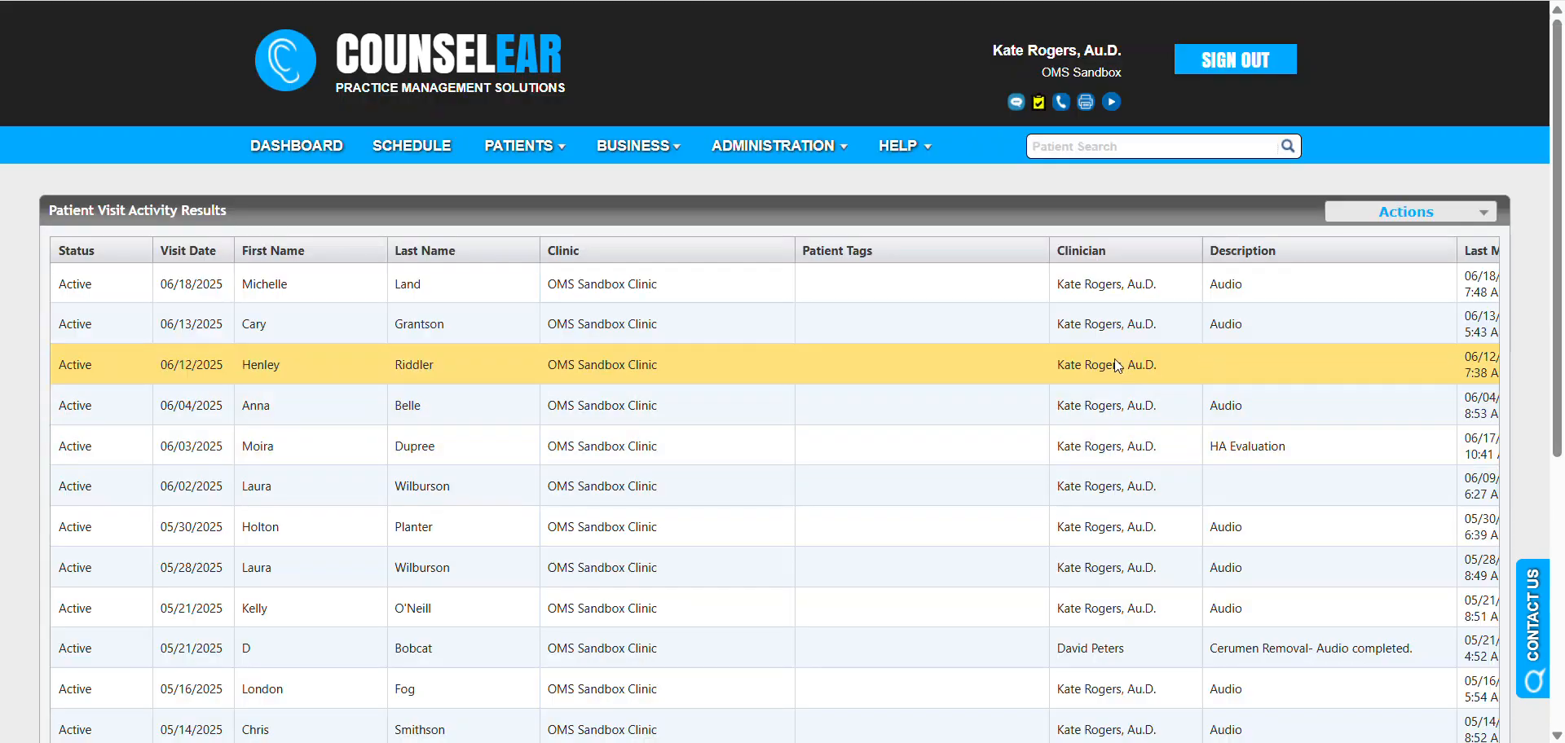
scroll(1116, 363, "down", 5)
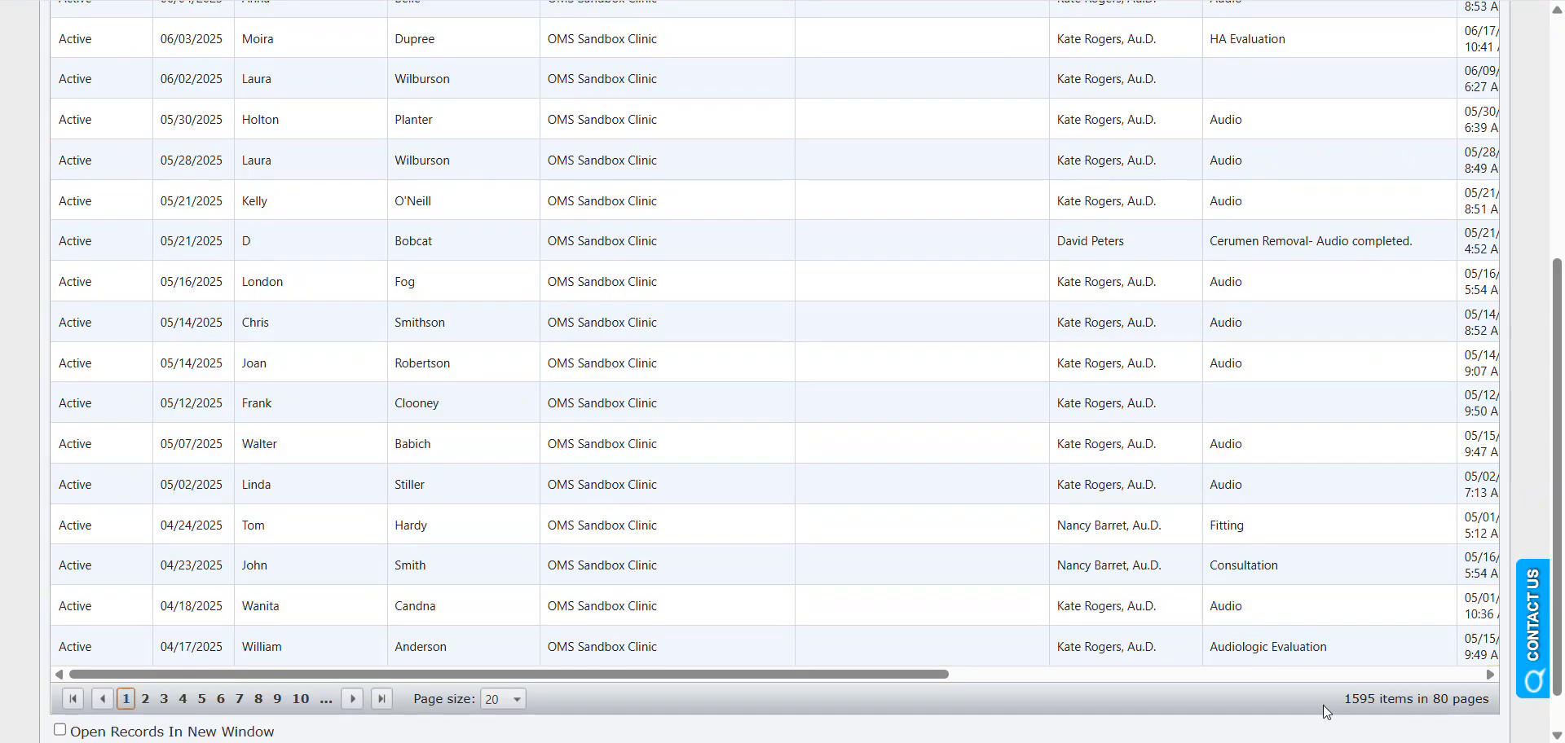
left_click_drag(1344, 701, 1377, 702)
left_click(1262, 702)
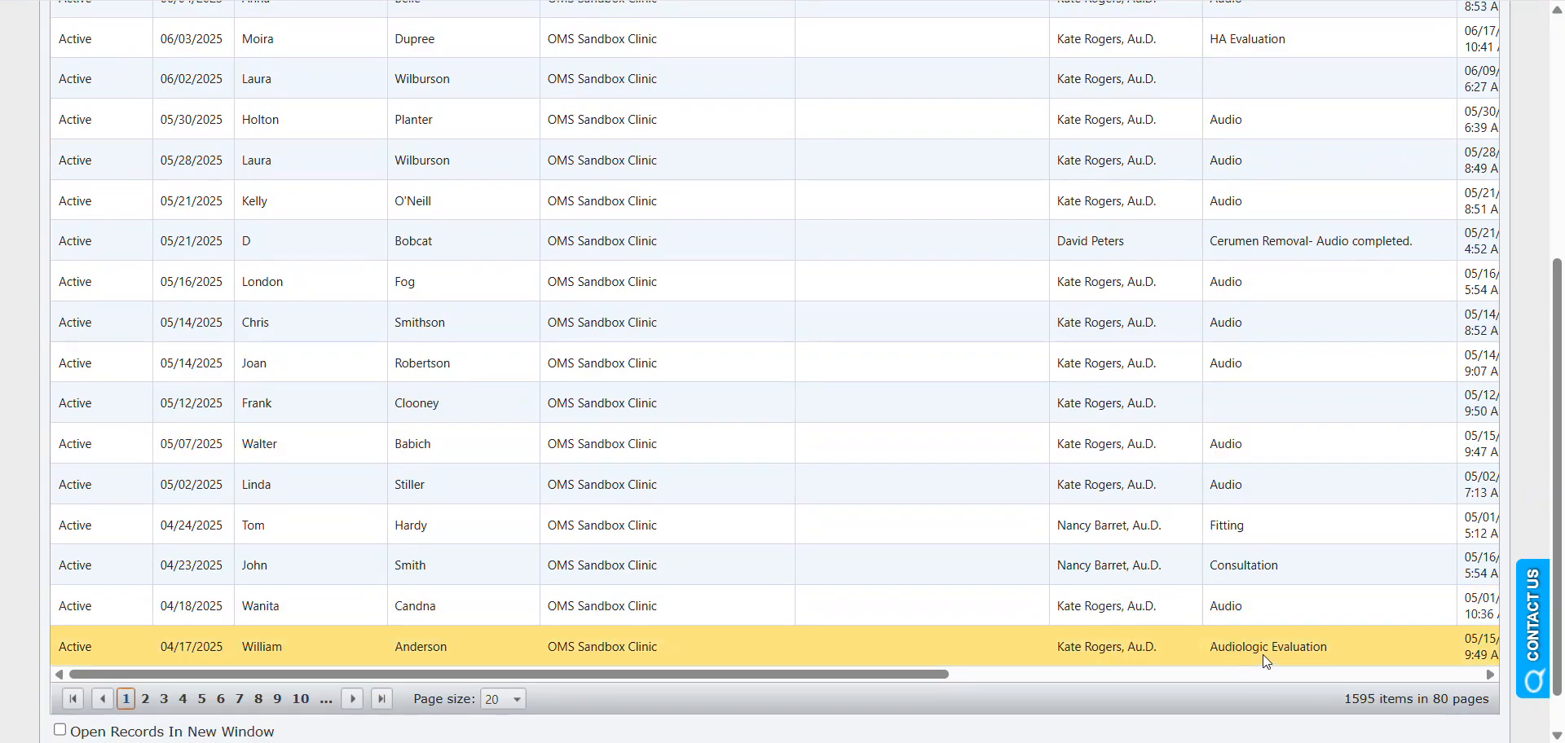
Return to the start of the patient visit results and check the actions available for them.
scroll(1266, 662, "up", 5)
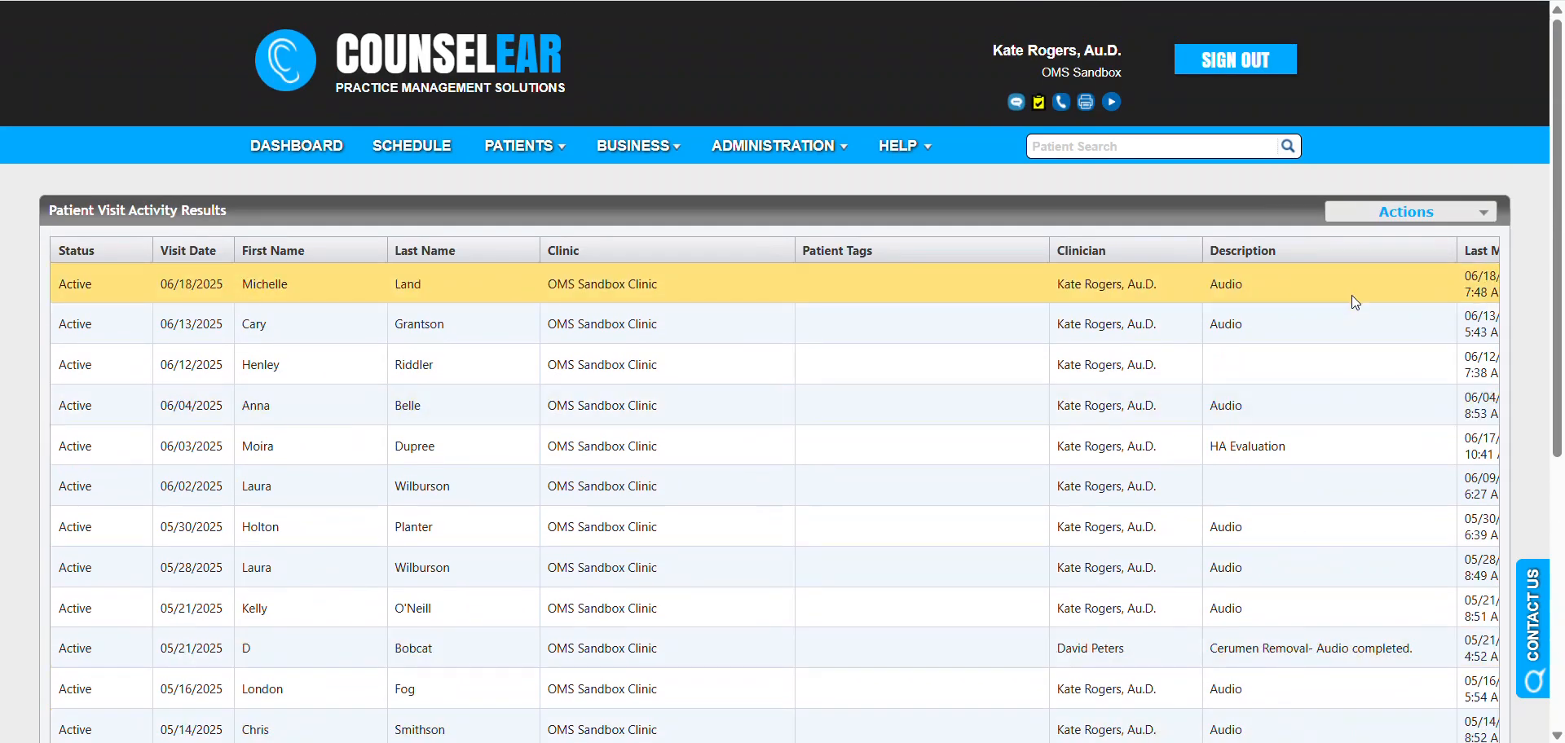
left_click(1467, 217)
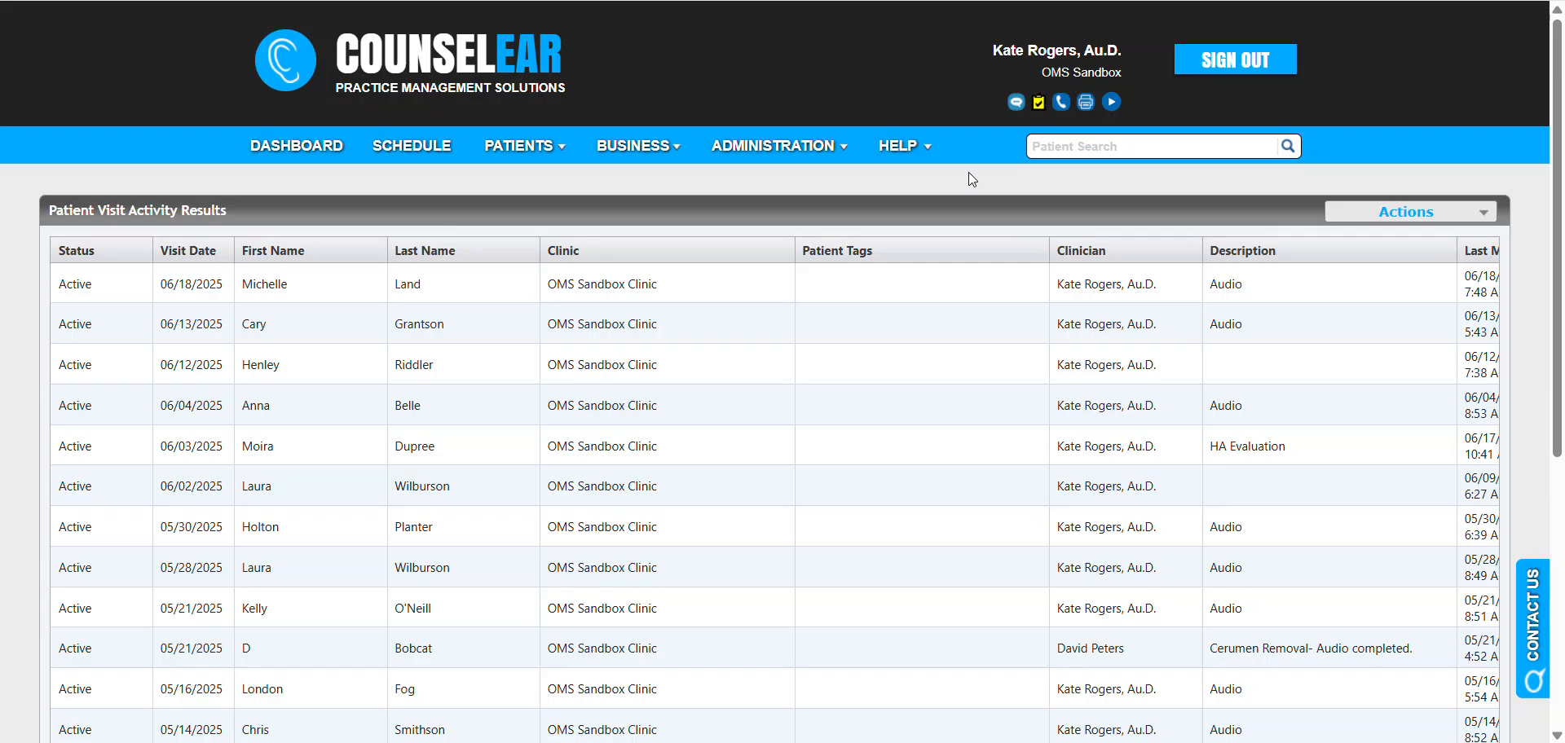
Open the Visit Report Generator and look through its visit columns and the list of saved reports.
left_click(667, 160)
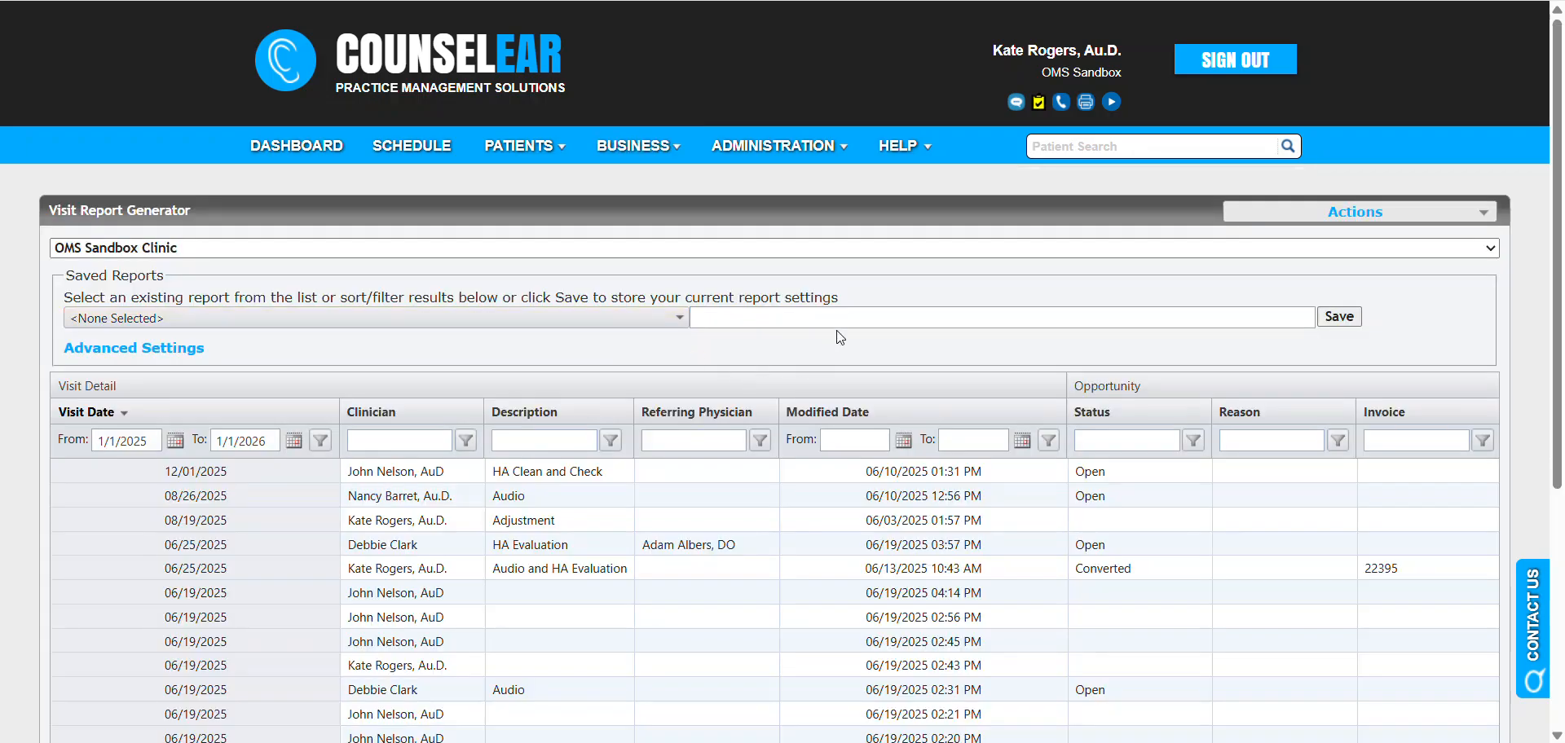
scroll(856, 318, "down", 1)
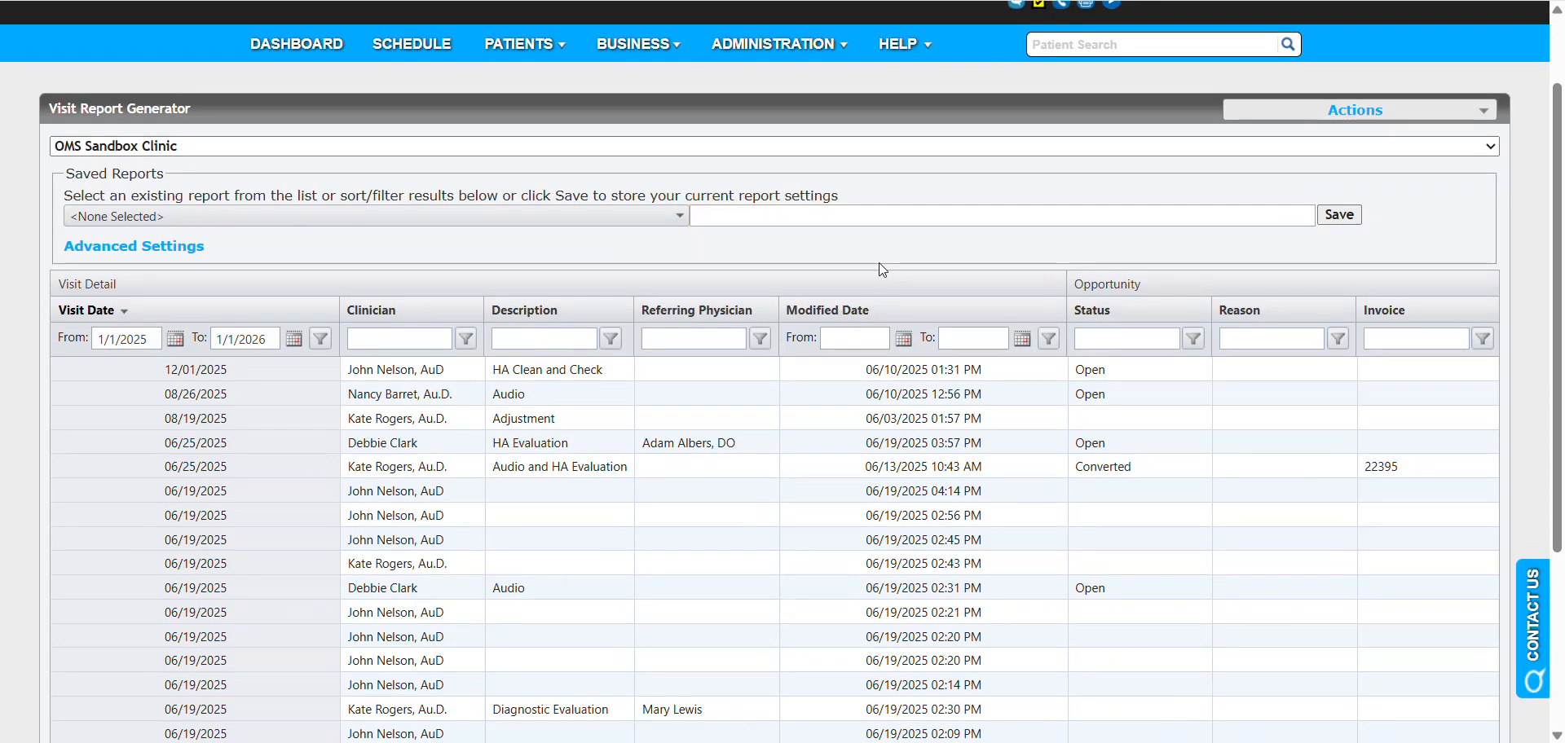
scroll(888, 254, "down", 1)
scroll(794, 338, "down", 1)
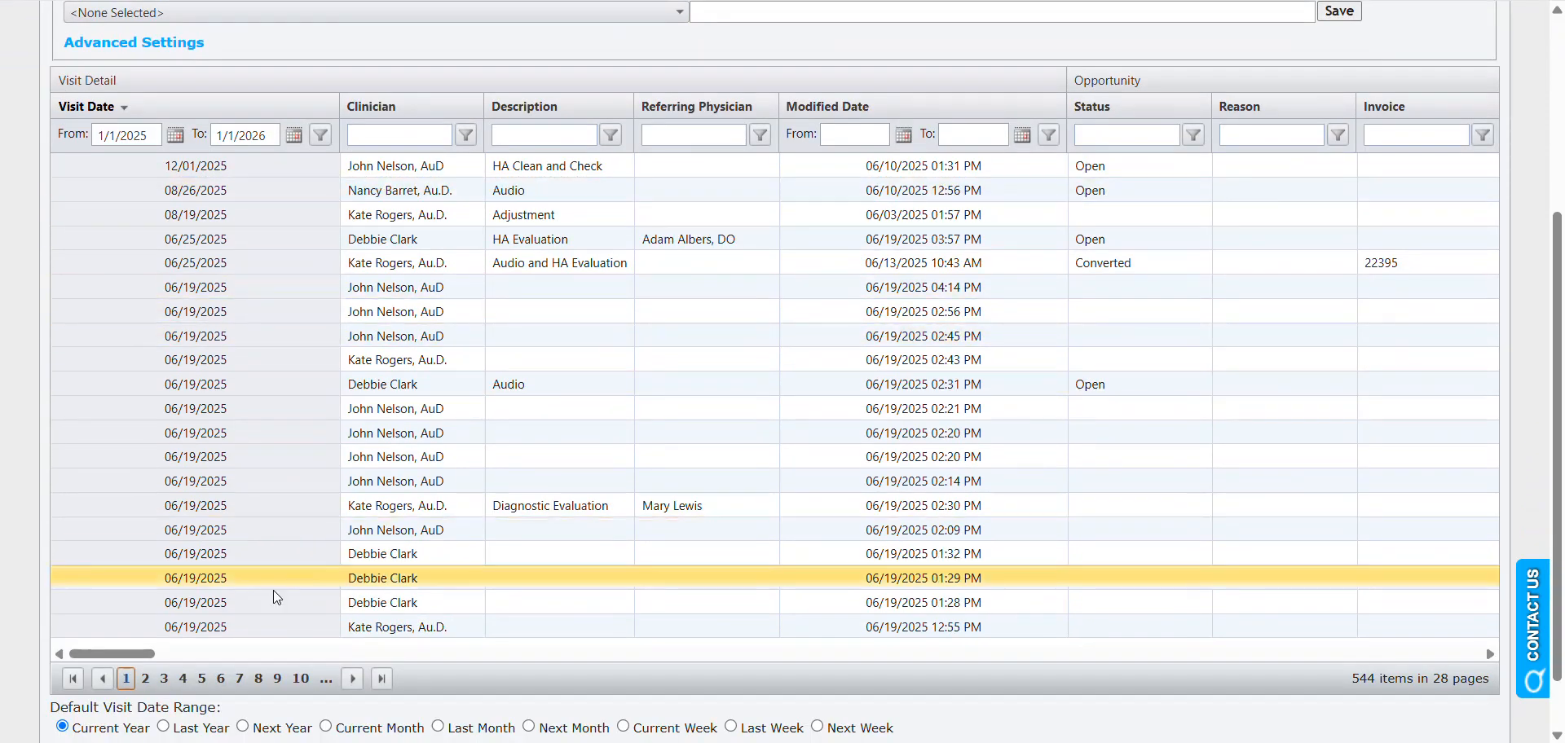
left_click_drag(148, 652, 2, 583)
scroll(241, 482, "up", 3)
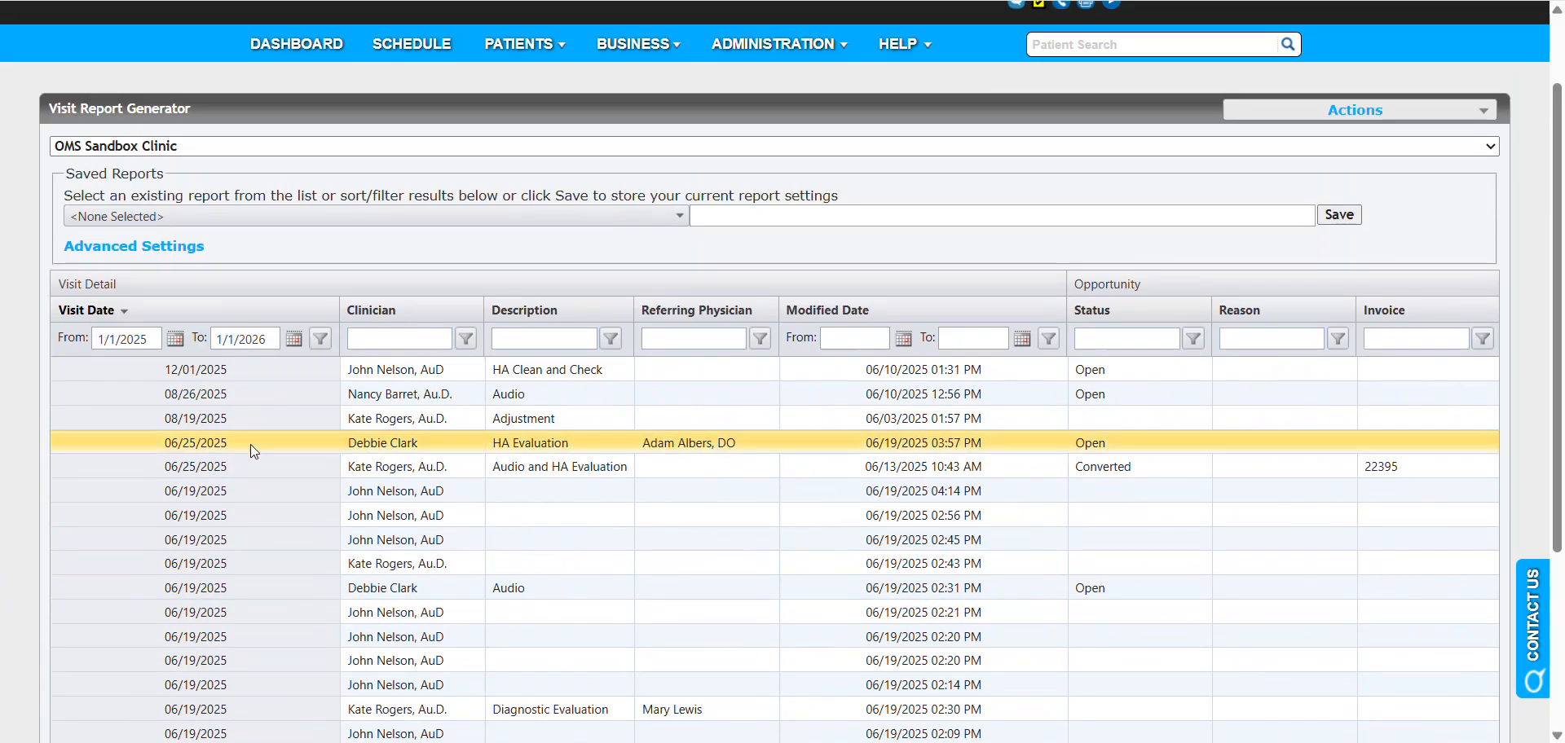
left_click(422, 218)
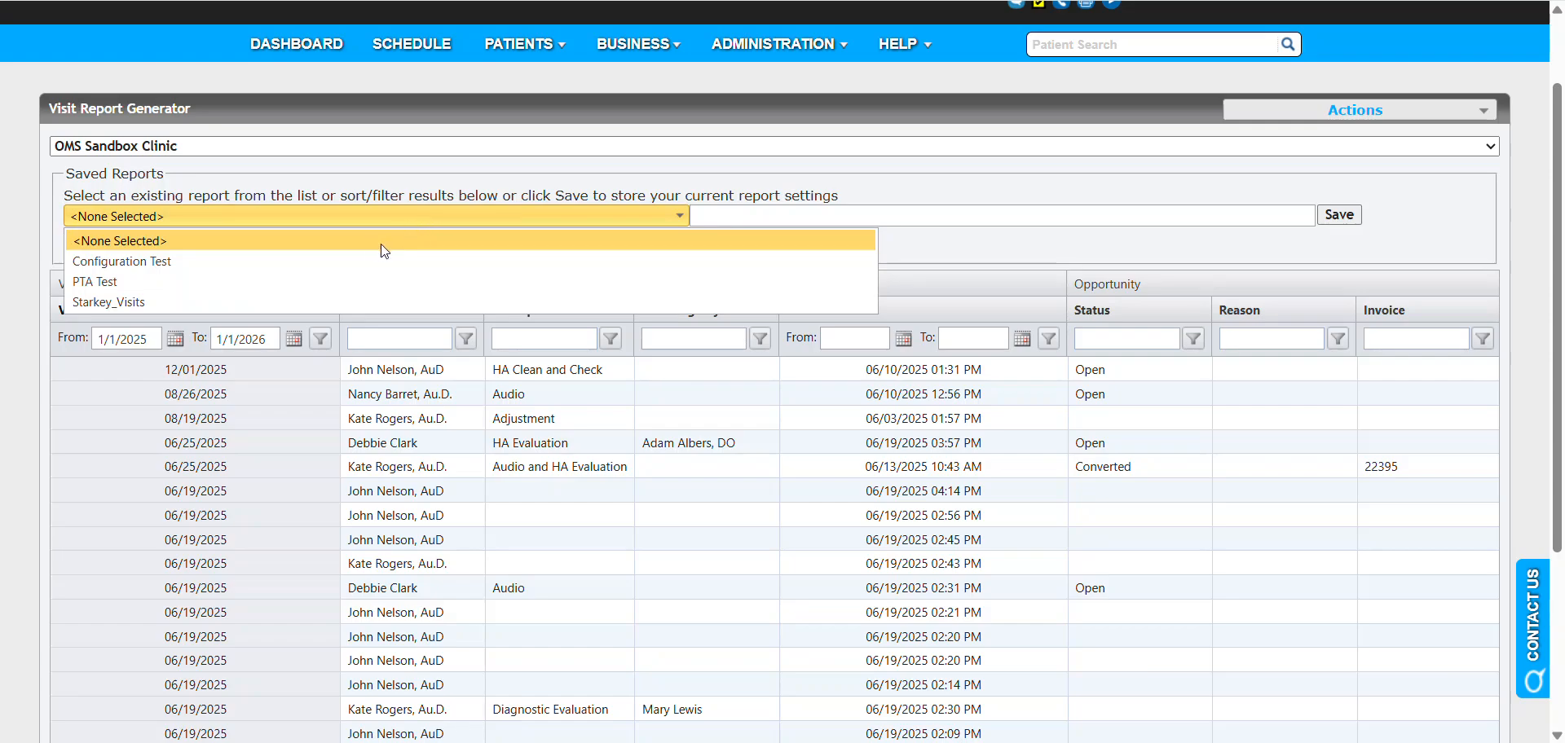
left_click(943, 251)
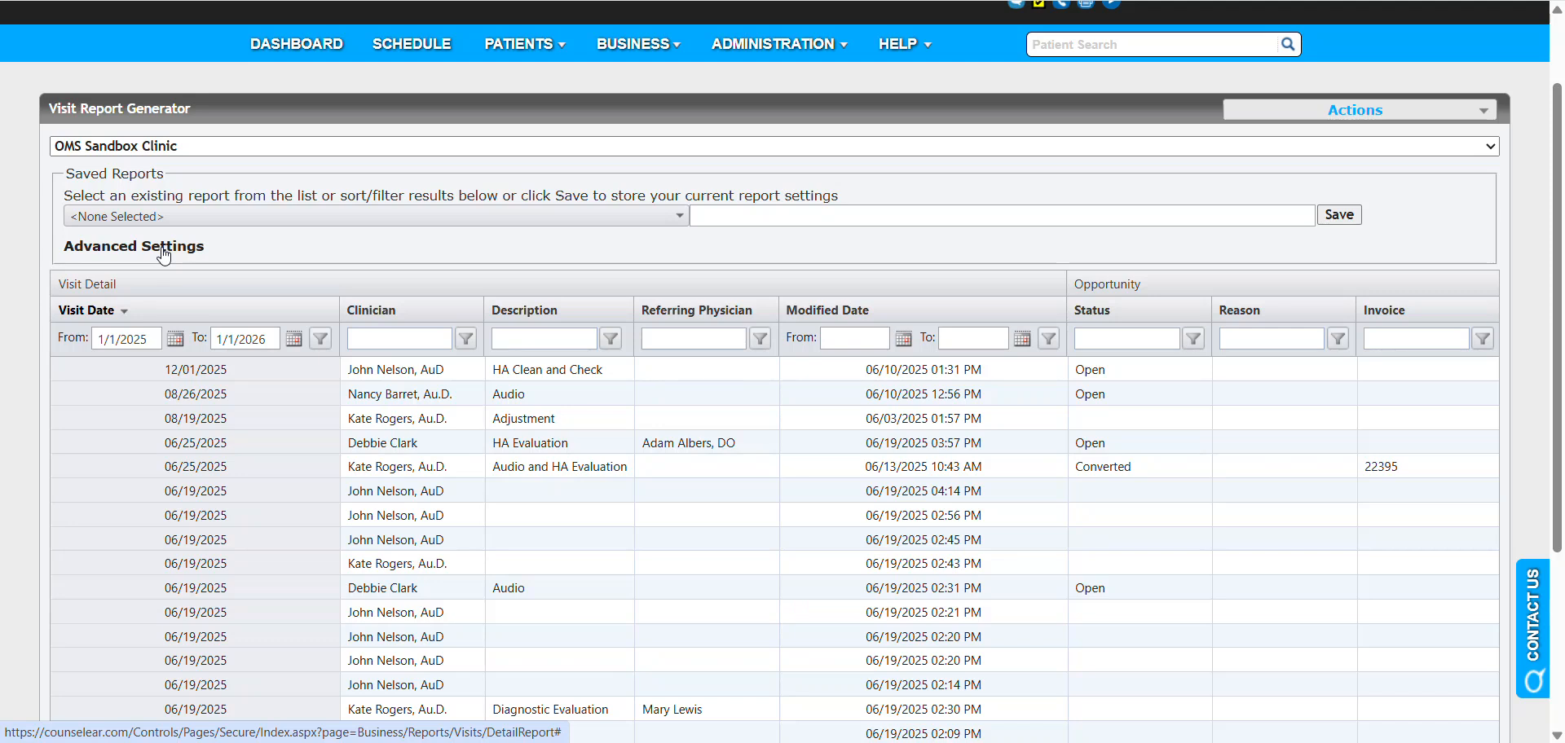
Deselect all Codes and Visit Status columns in the visit report's advanced settings.
left_click(105, 253)
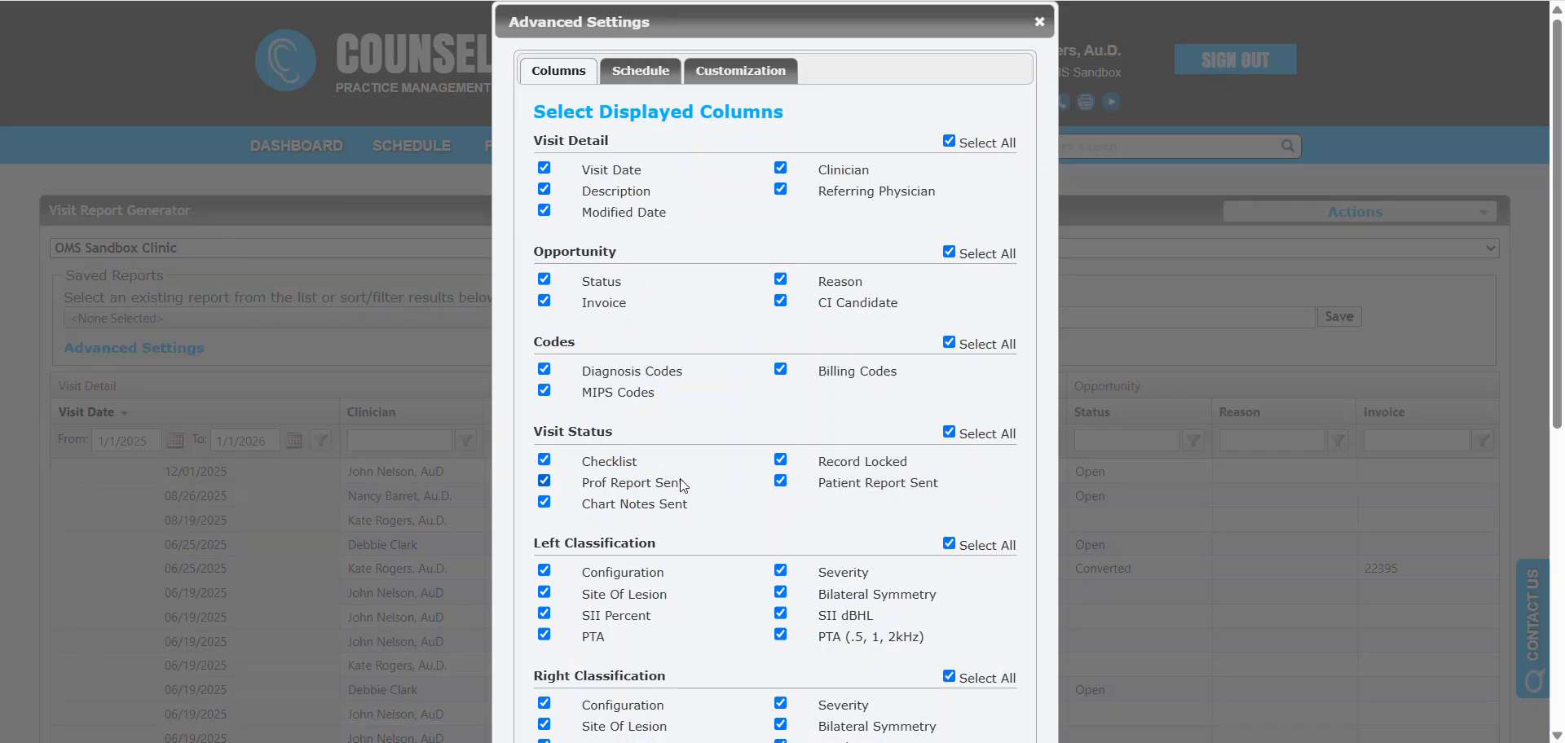
left_click(949, 343)
left_click(955, 431)
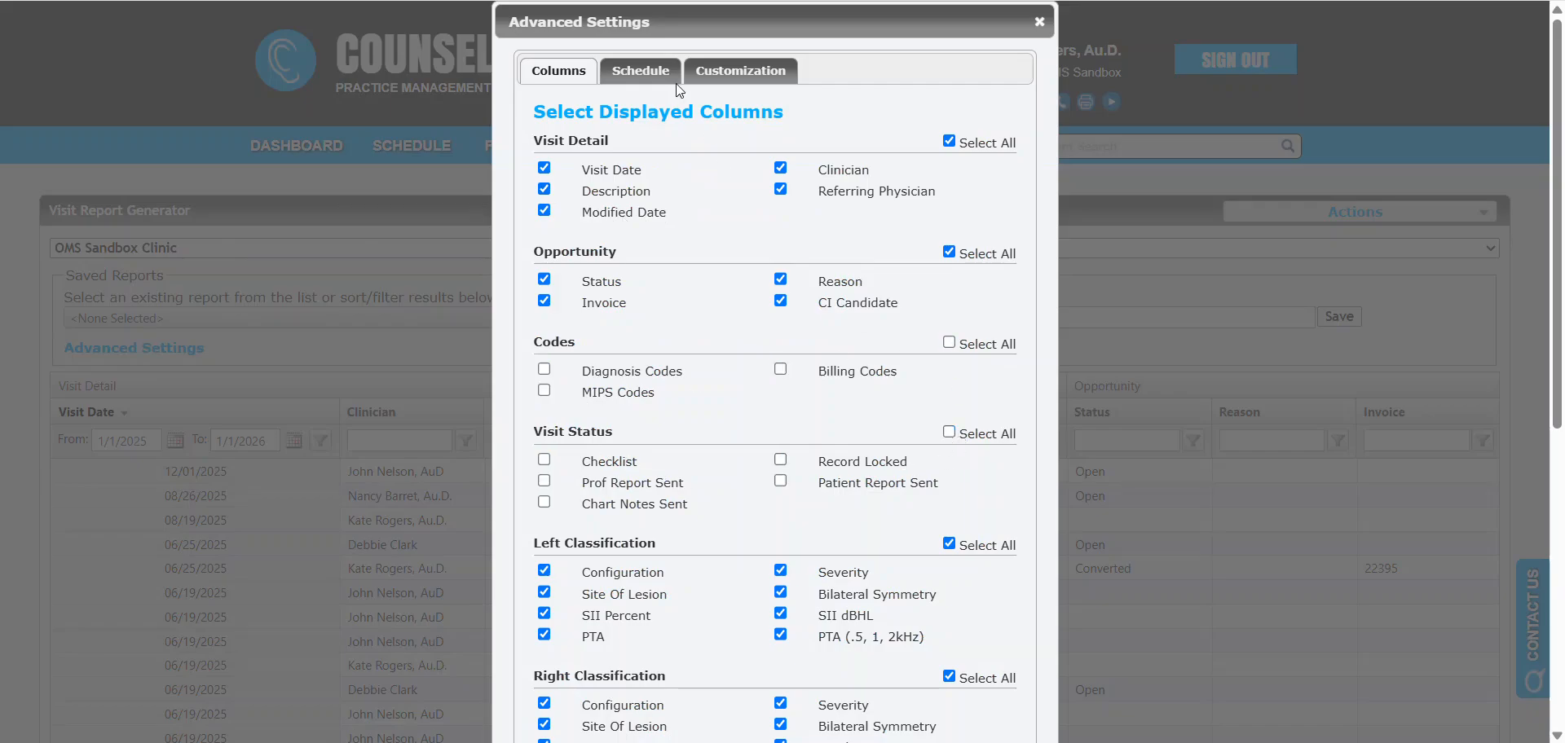
Examine the interval choices for scheduling the visit report, leaving the interval at None, and close the advanced settings.
left_click(644, 75)
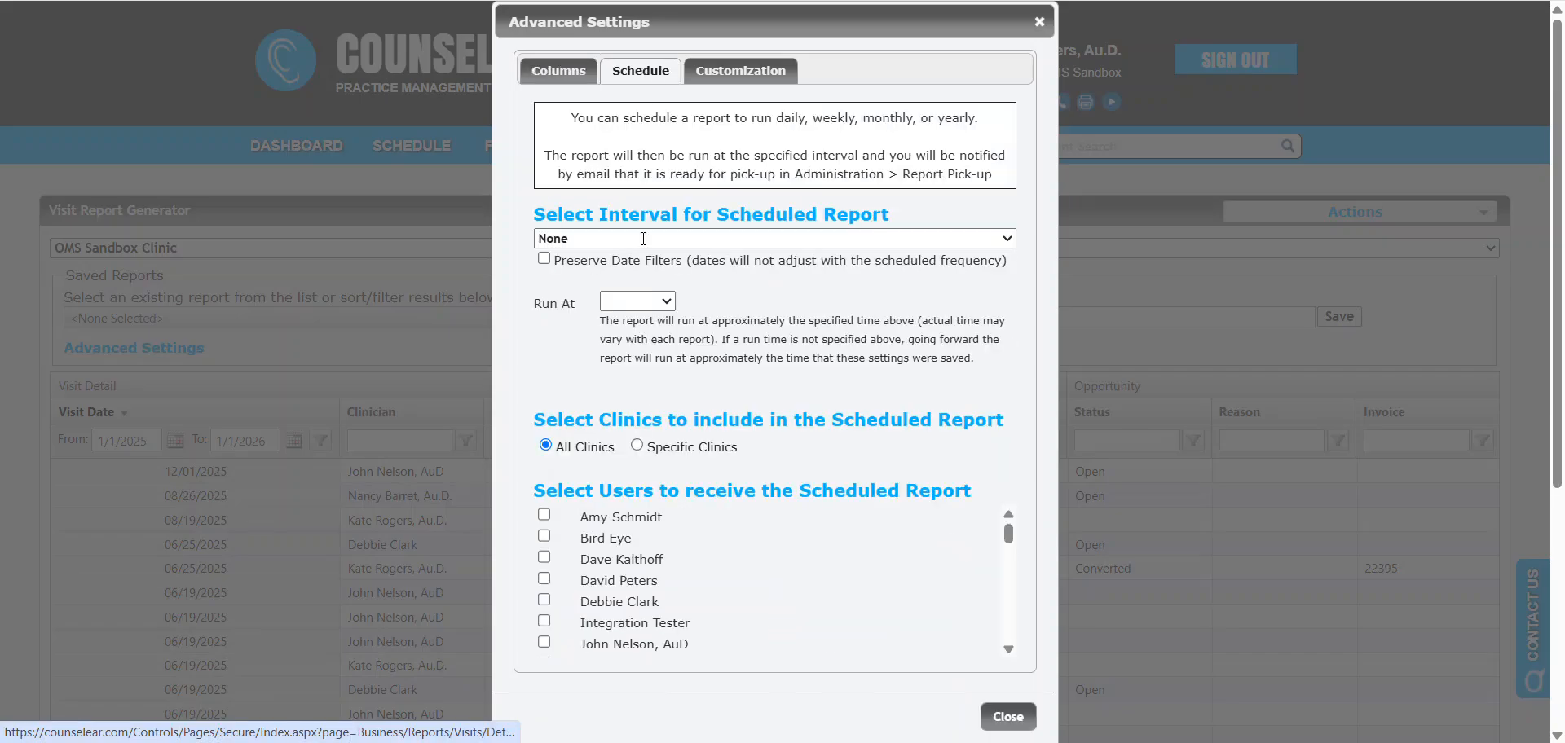
left_click(671, 242)
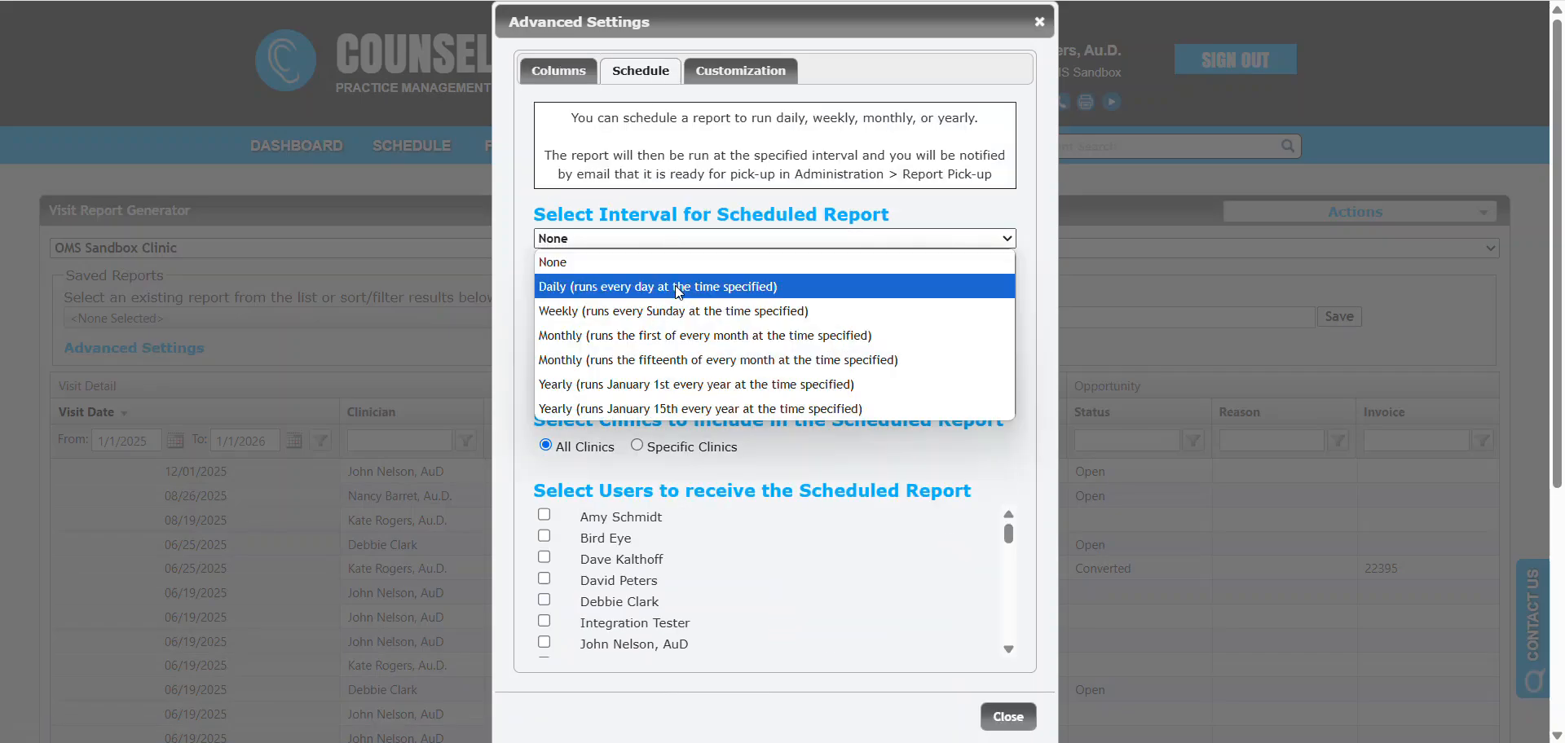
left_click(510, 289)
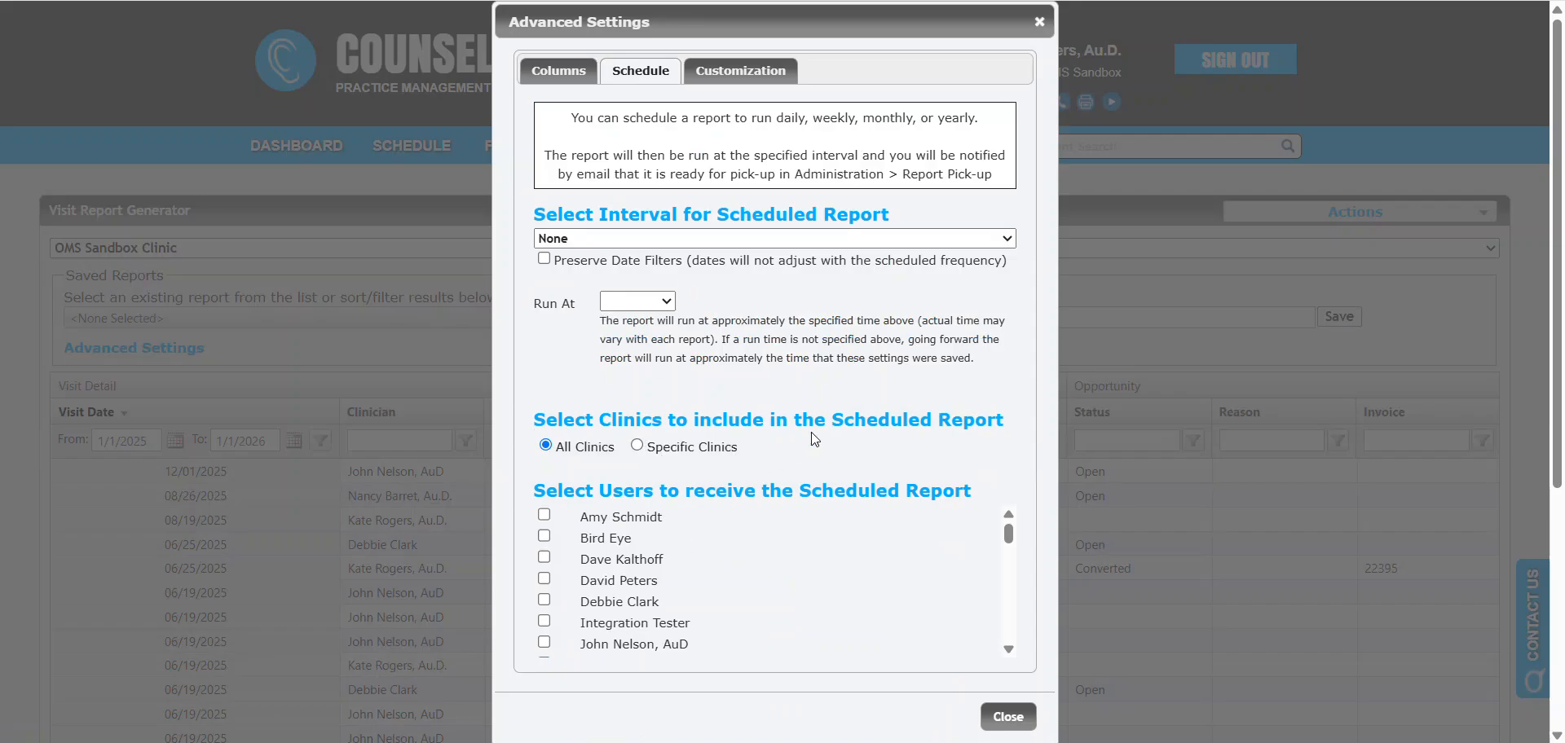
left_click(1039, 22)
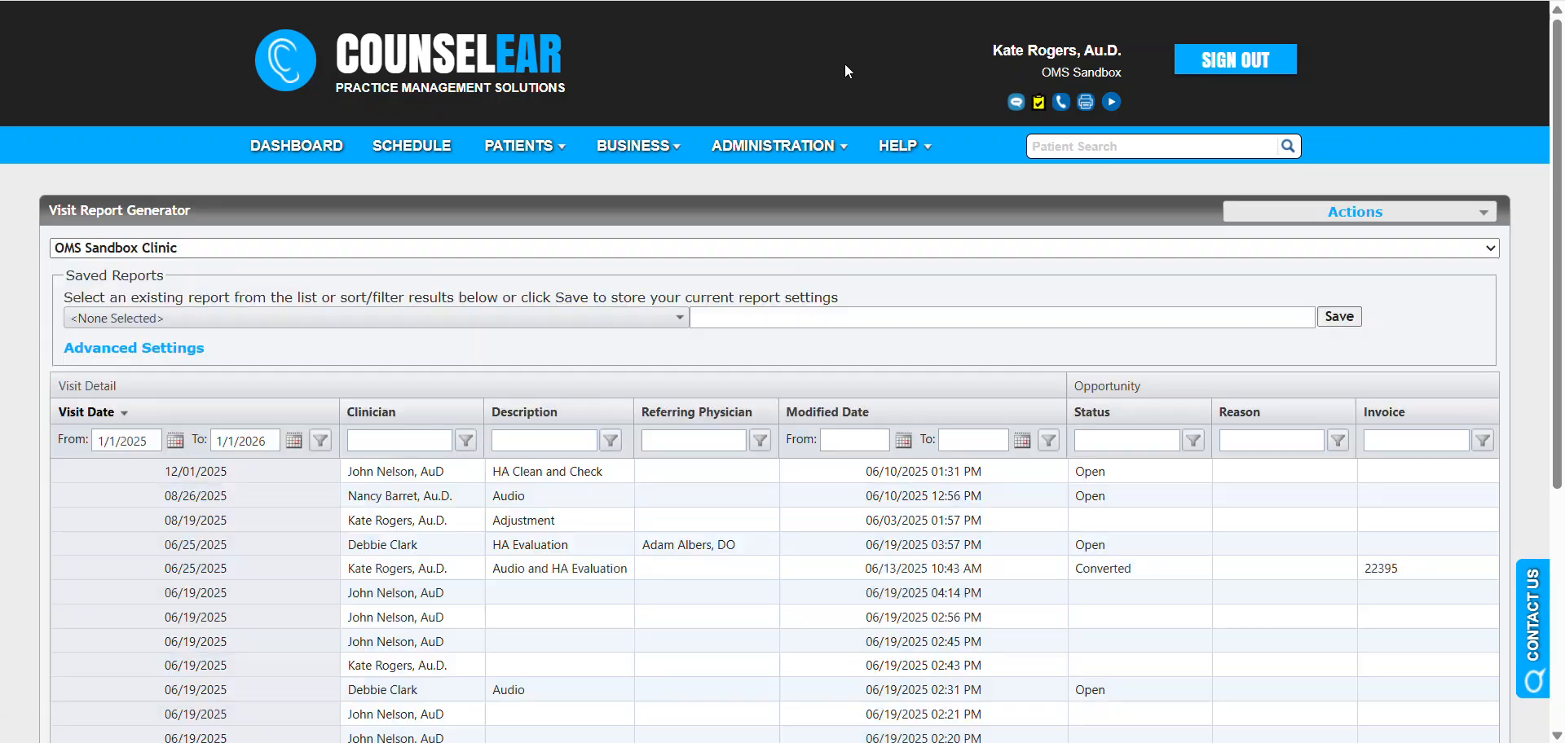